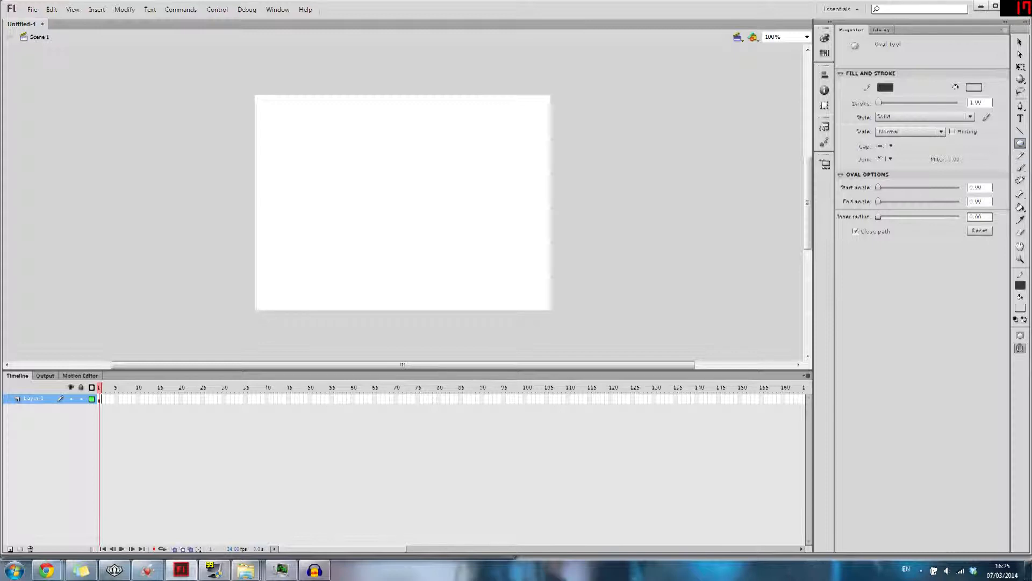
# Draw a circle about 236 px wide on the stage with a black stroke and a red radial gradient fill
pyautogui.click(886, 87)
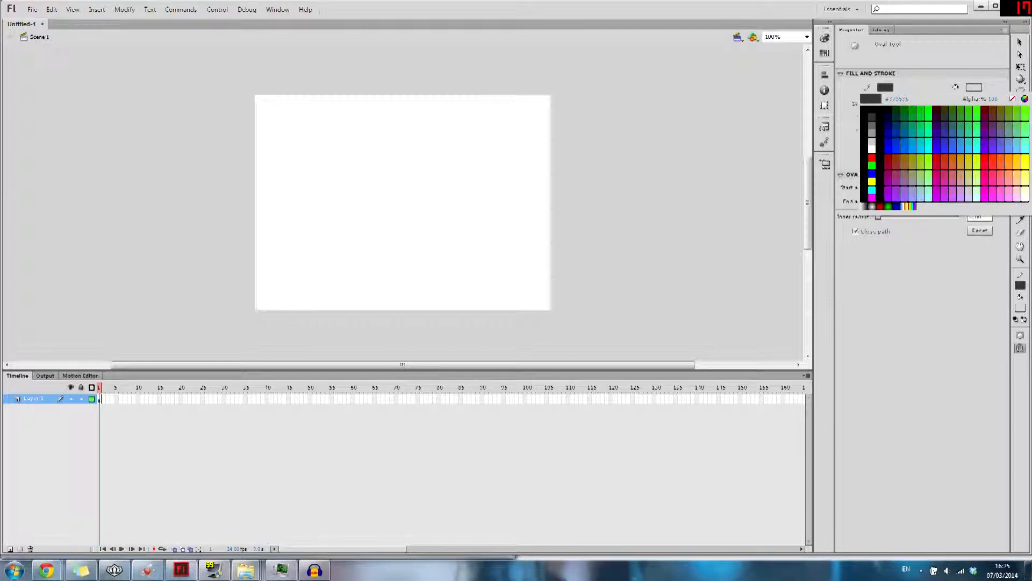
pyautogui.click(872, 110)
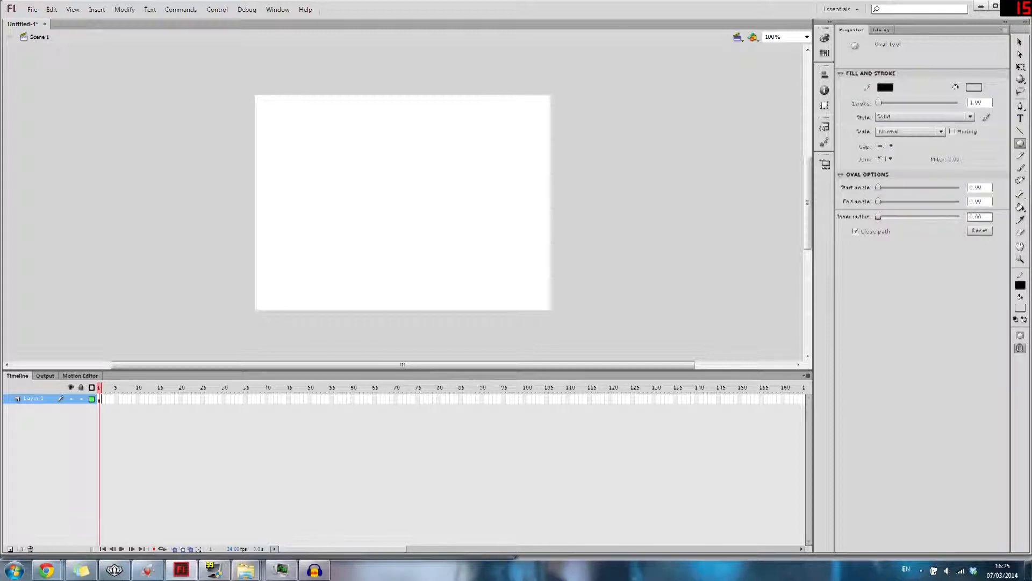
pyautogui.click(974, 87)
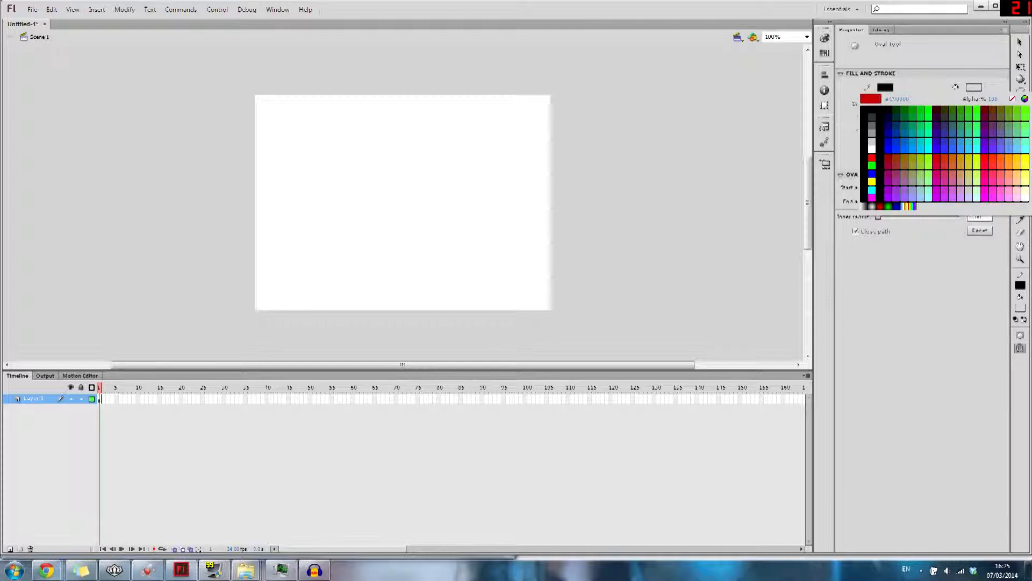
pyautogui.click(936, 157)
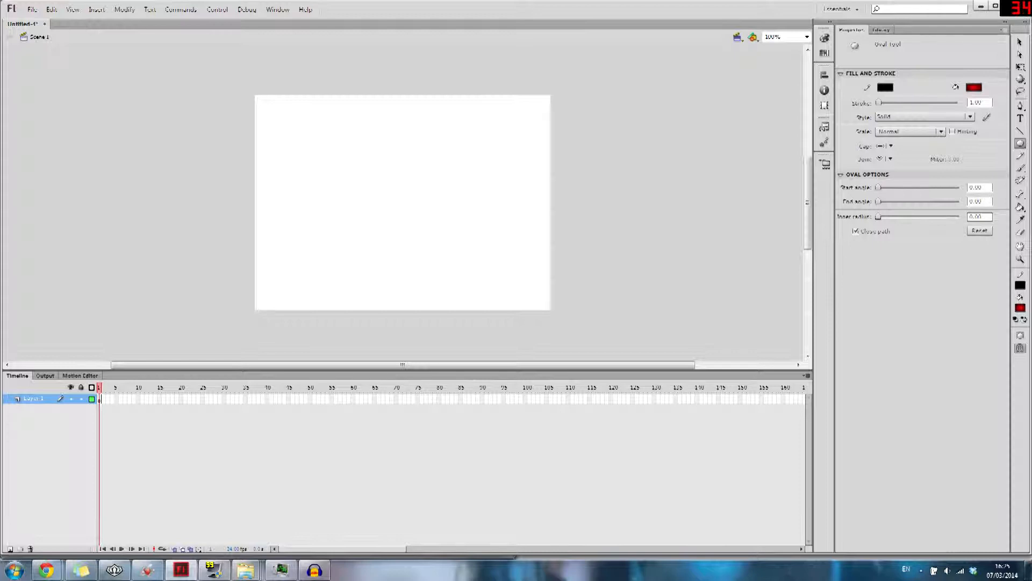
pyautogui.moveTo(331, 132); pyautogui.dragTo(458, 259)
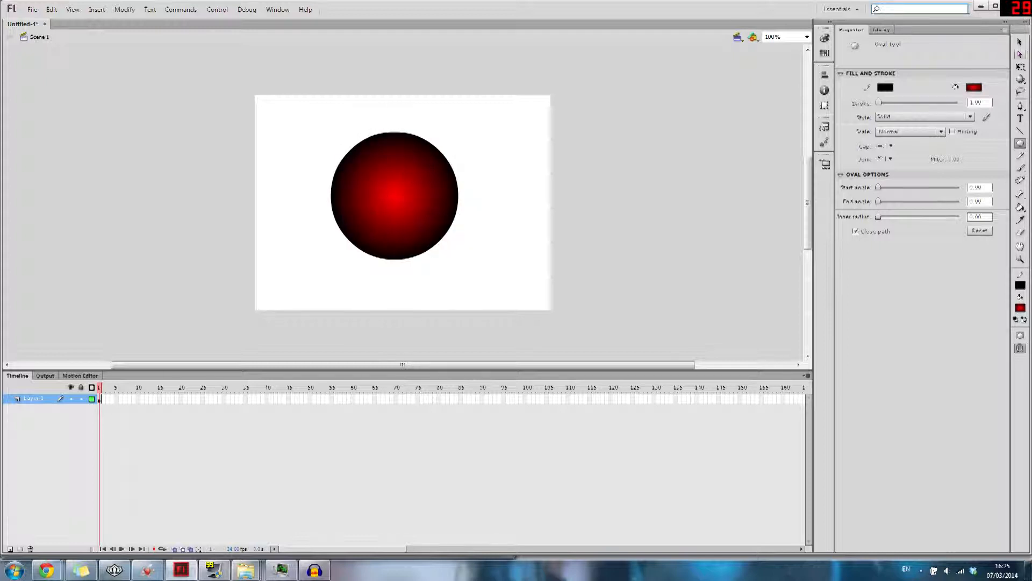
# Scale the whole circle down to about 97 px wide and place it near the stage's upper-left corner
pyautogui.press('v')
pyautogui.moveTo(271, 111); pyautogui.dragTo(464, 249)
pyautogui.press('q')
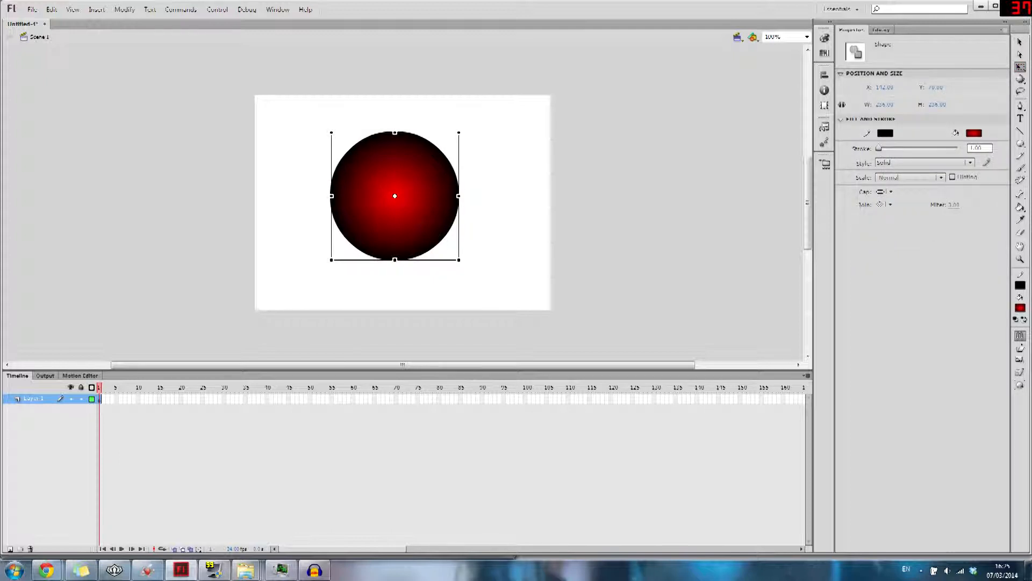
pyautogui.moveTo(459, 260); pyautogui.dragTo(316, 150)
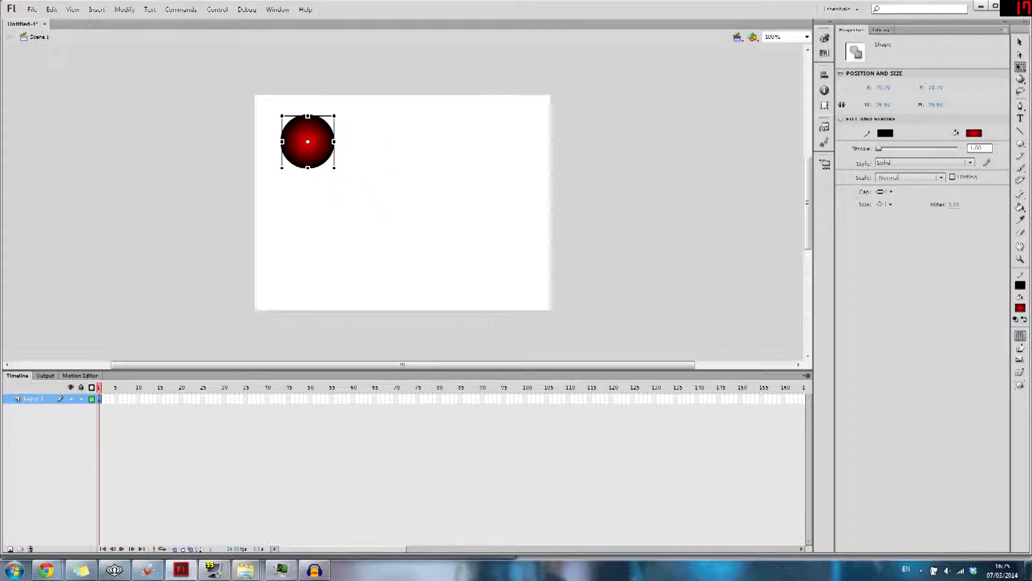
pyautogui.press('Escape')
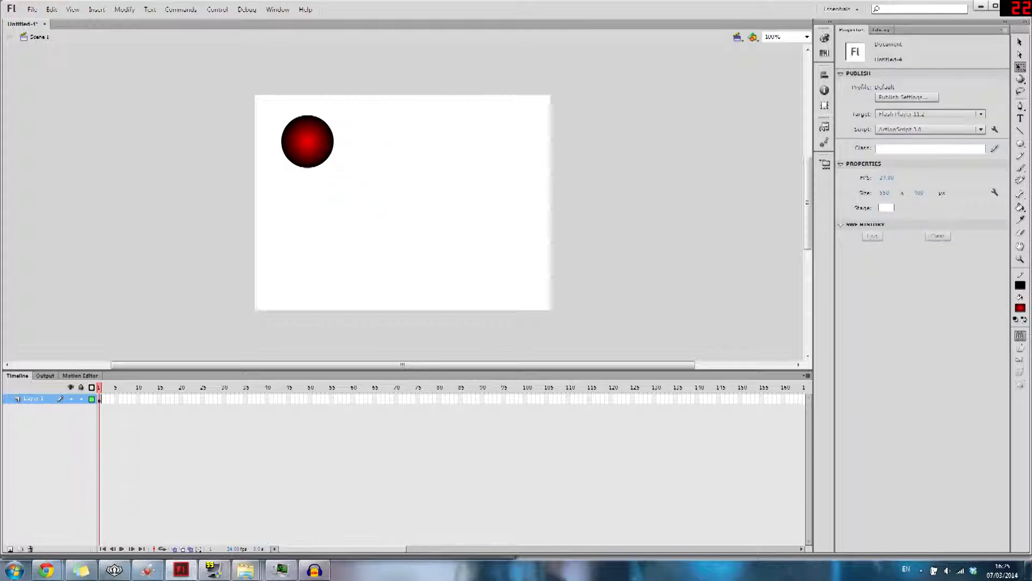
# Set the document's stage size to 1920 x 1080 px
pyautogui.press('v')
pyautogui.click(885, 193)
pyautogui.write('1920')
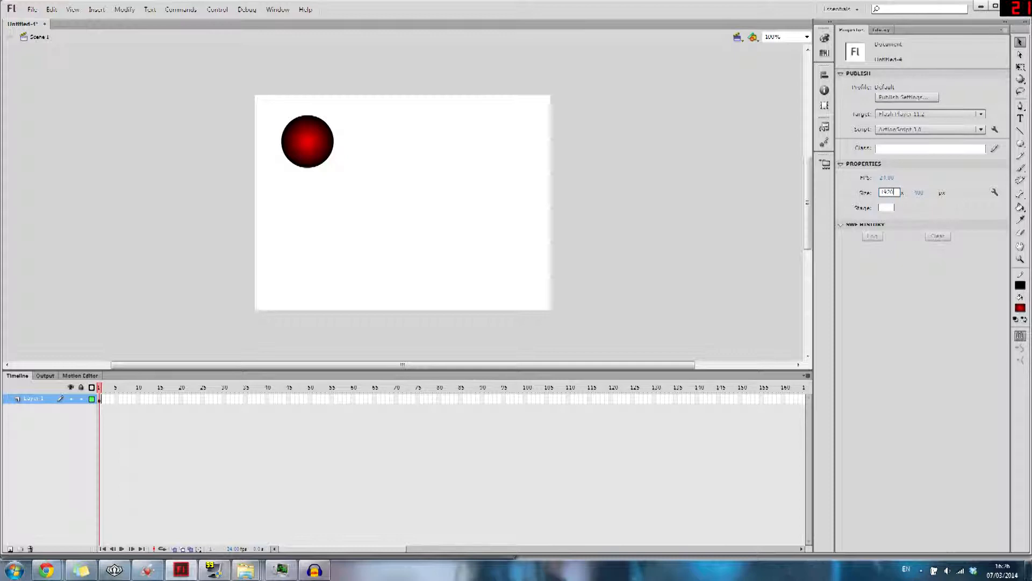
pyautogui.press('Tab')
pyautogui.write('1')
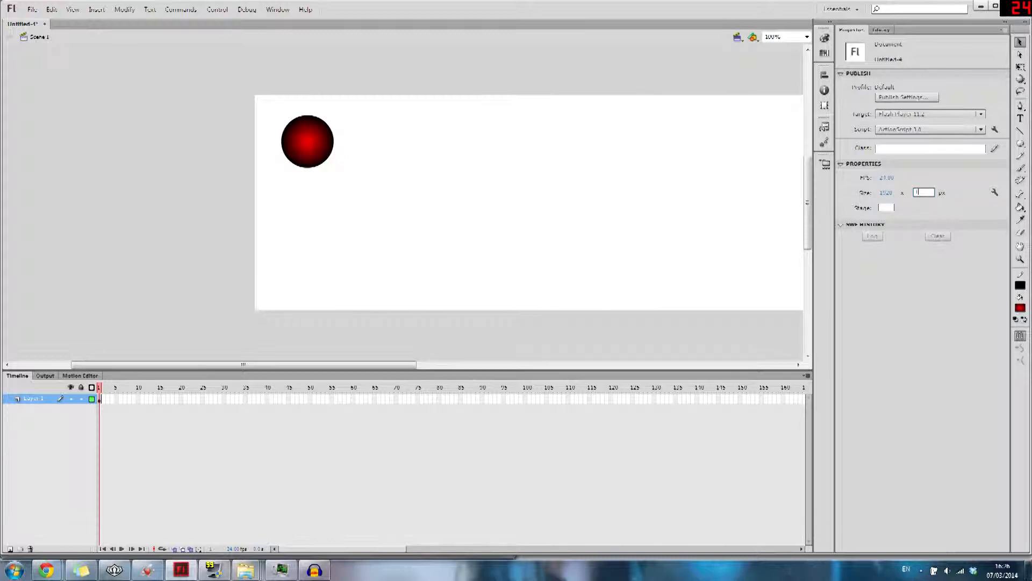
pyautogui.write('000')
pyautogui.press('Return')
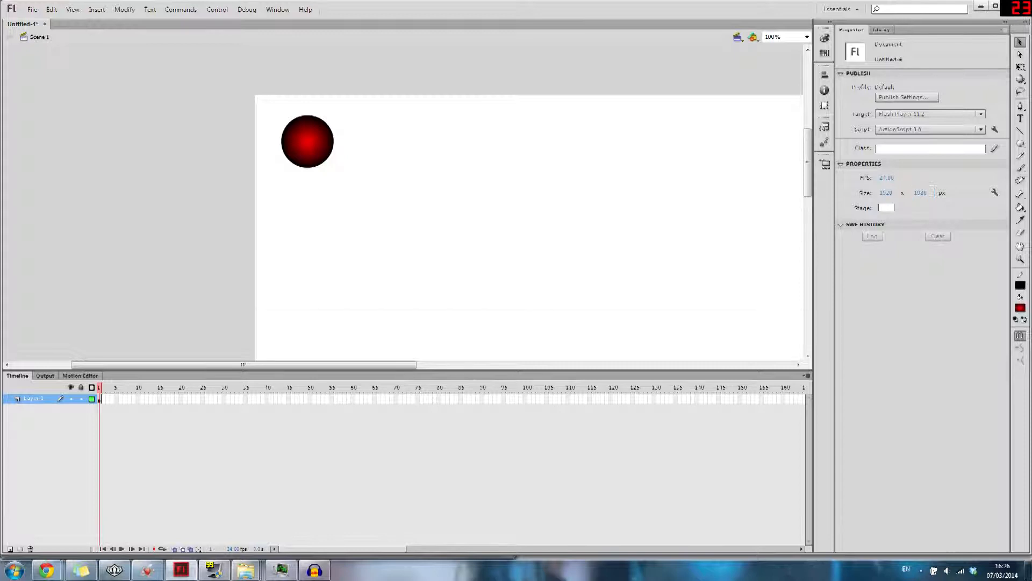
# Move the red ball right and down on the stage to about X 595, Y 277
pyautogui.moveTo(254, 103); pyautogui.dragTo(433, 226)
pyautogui.moveTo(308, 141)
pyautogui.mouseDown()
pyautogui.moveTo(484, 243)
pyautogui.moveTo(601, 269)
pyautogui.mouseUp()
pyautogui.click(667, 269)
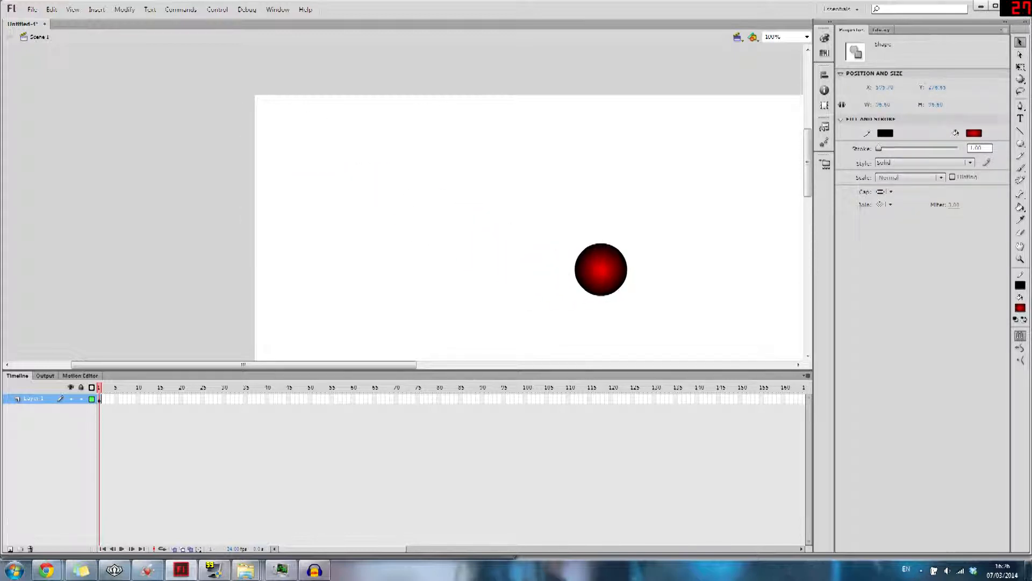
pyautogui.moveTo(808, 163); pyautogui.dragTo(807, 199)
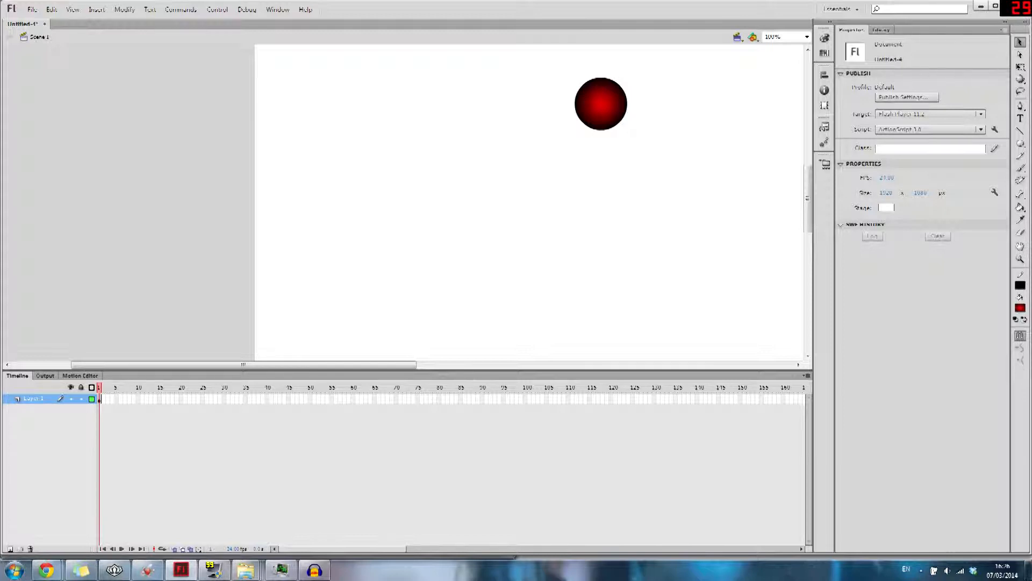
# Rename the ball's layer to Ball 1
pyautogui.doubleClick(35, 398)
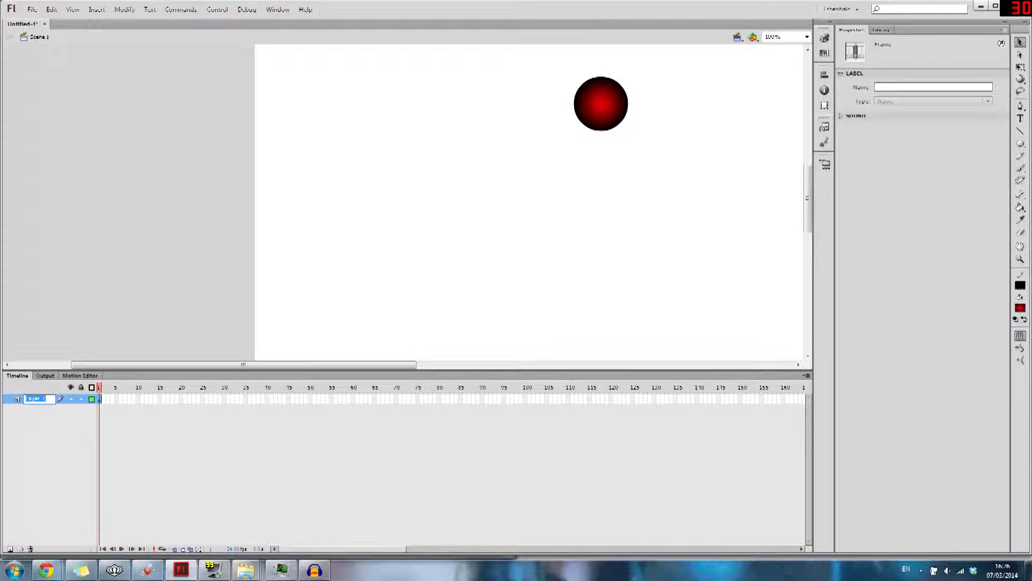
pyautogui.write('Ball 1')
pyautogui.press('Return')
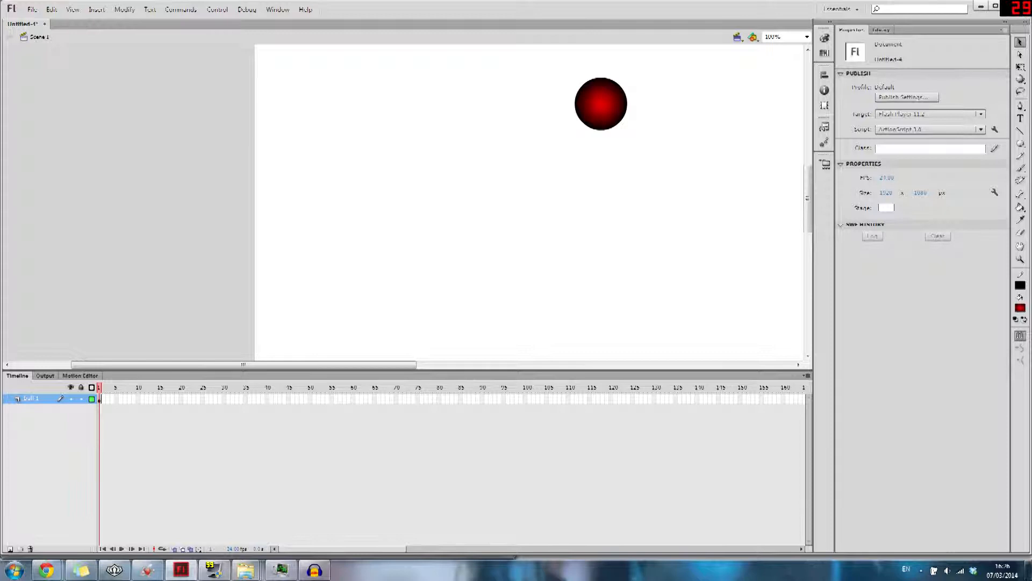
# Move the ball horizontally left to about X 363 and start converting it to a symbol
pyautogui.moveTo(535, 65); pyautogui.dragTo(679, 168)
pyautogui.moveTo(600, 103); pyautogui.dragTo(476, 104)
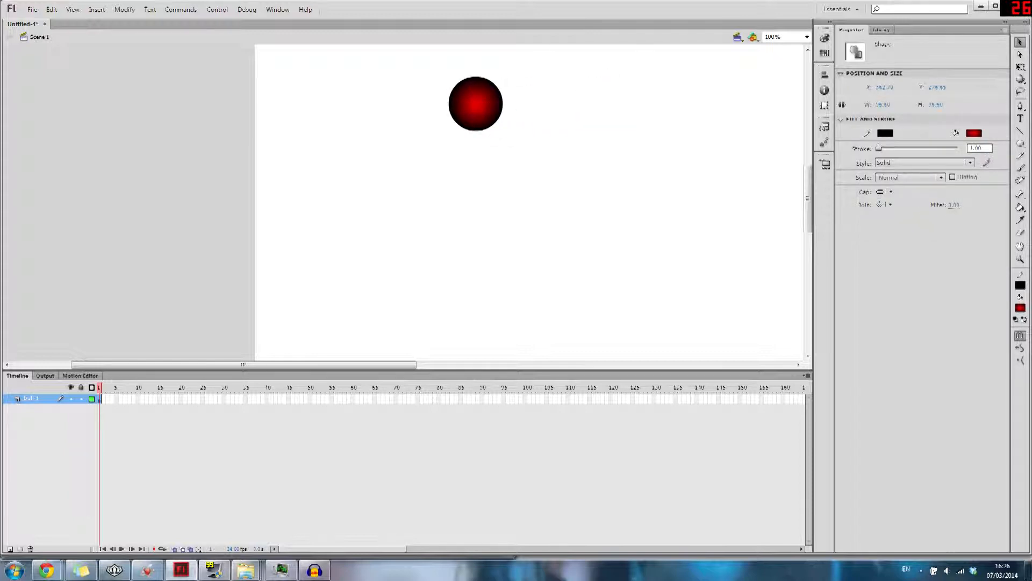
pyautogui.rightClick(473, 114)
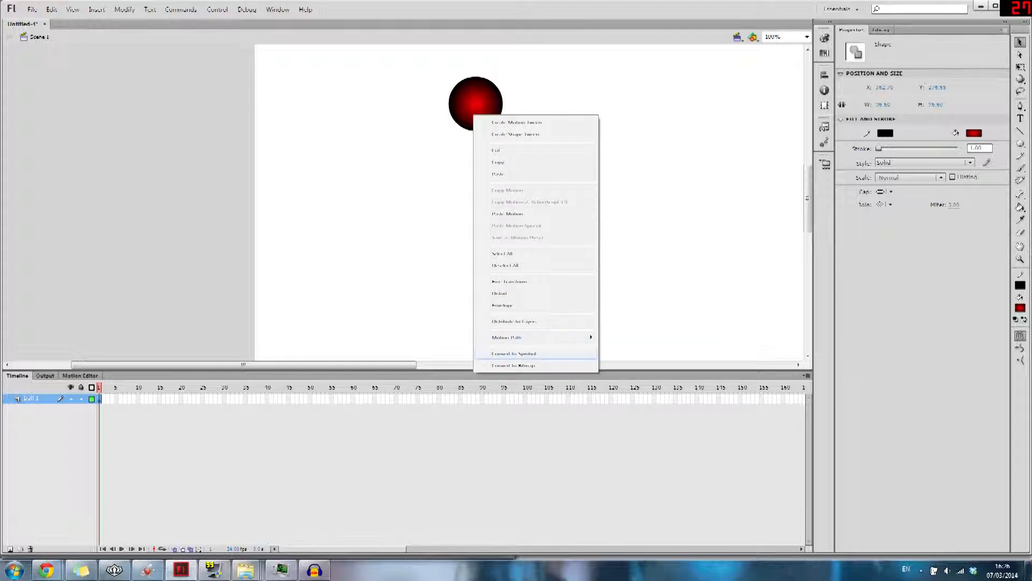
pyautogui.click(515, 353)
pyautogui.moveTo(682, 103); pyautogui.dragTo(241, 157)
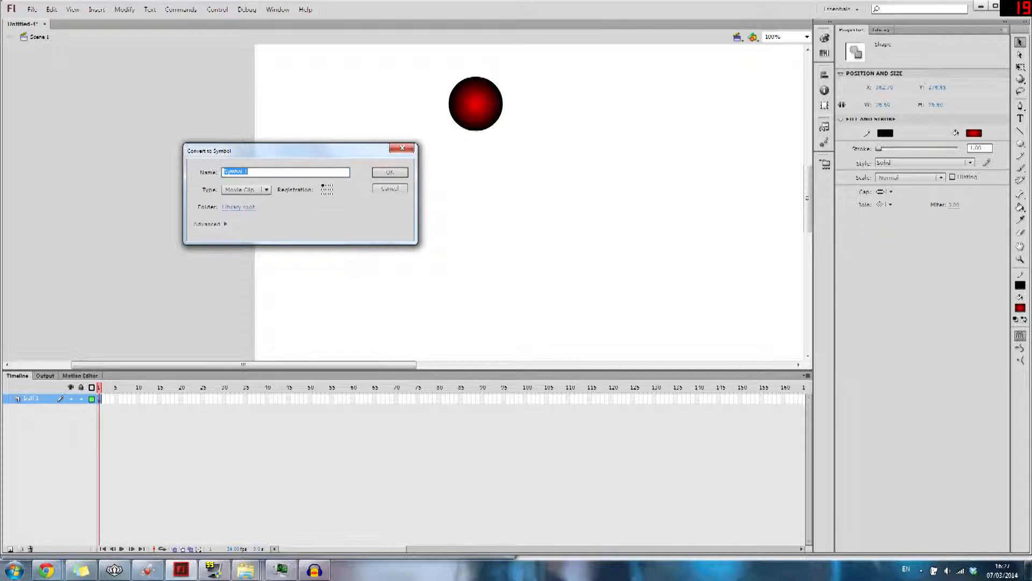
# Switch the new symbol's type to Graphic and Button, and return it to Movie Clip
pyautogui.click(246, 190)
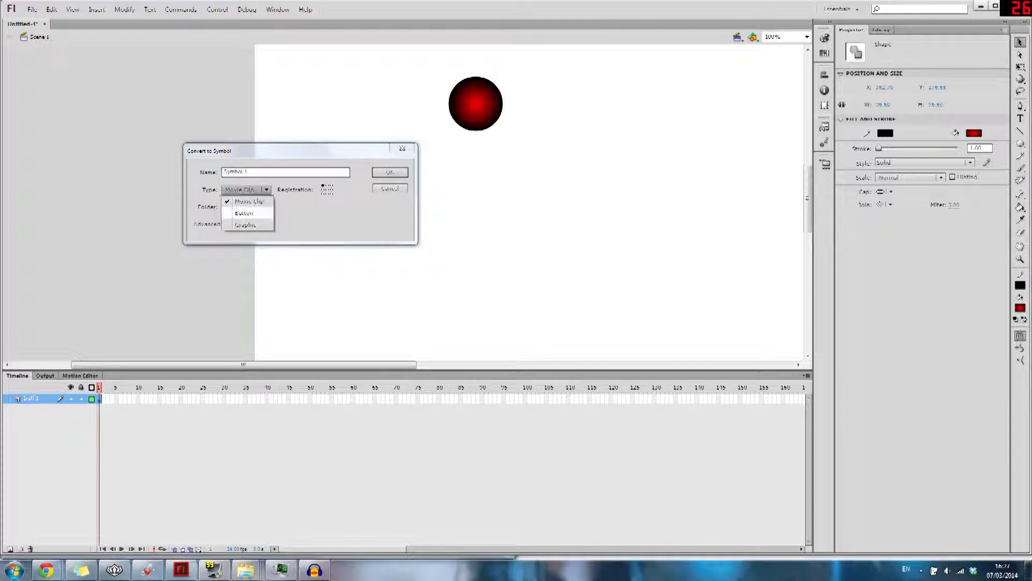
pyautogui.click(246, 225)
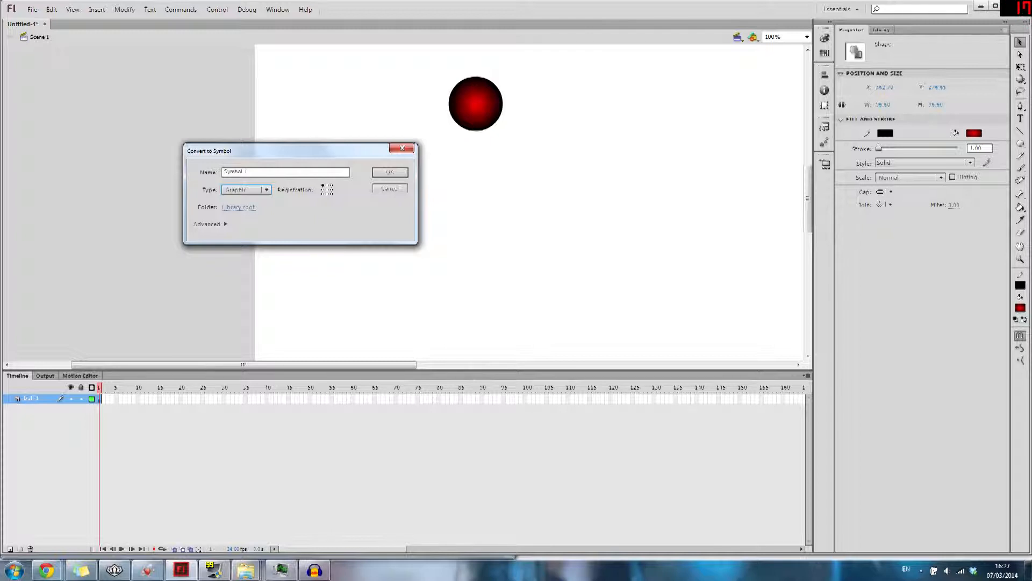
pyautogui.click(246, 190)
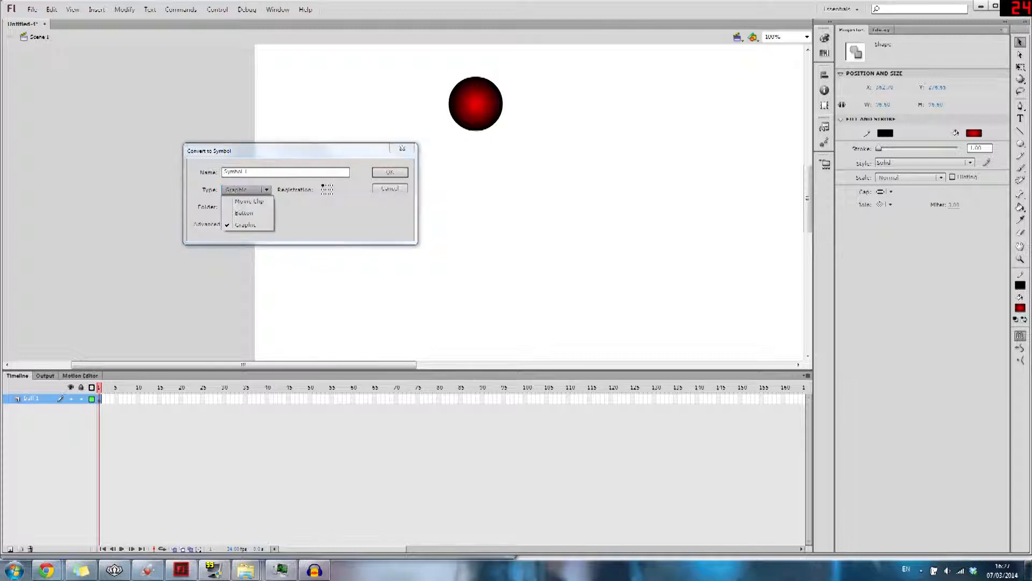
pyautogui.click(246, 225)
pyautogui.click(246, 190)
pyautogui.click(245, 213)
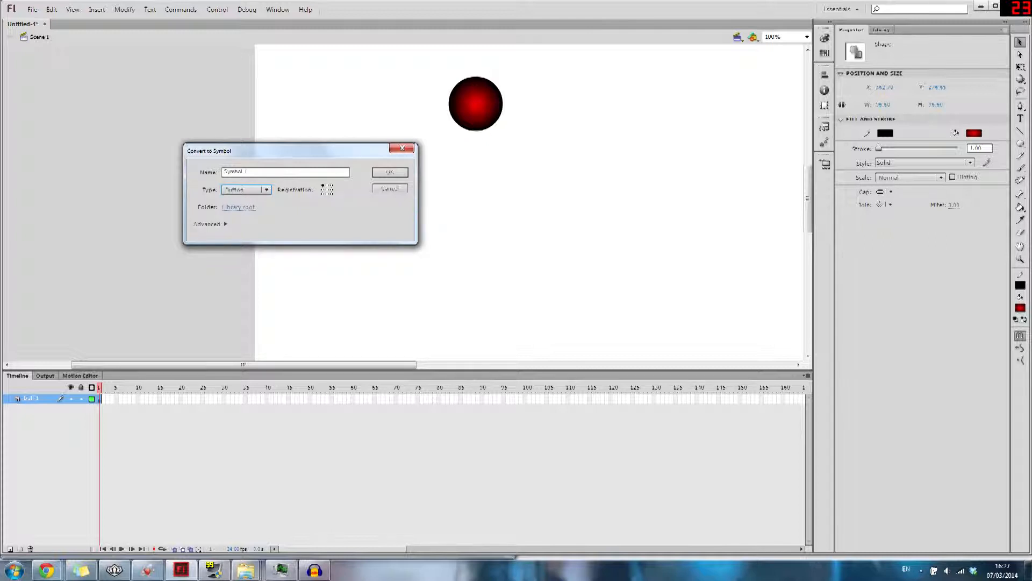
pyautogui.click(246, 189)
pyautogui.click(241, 200)
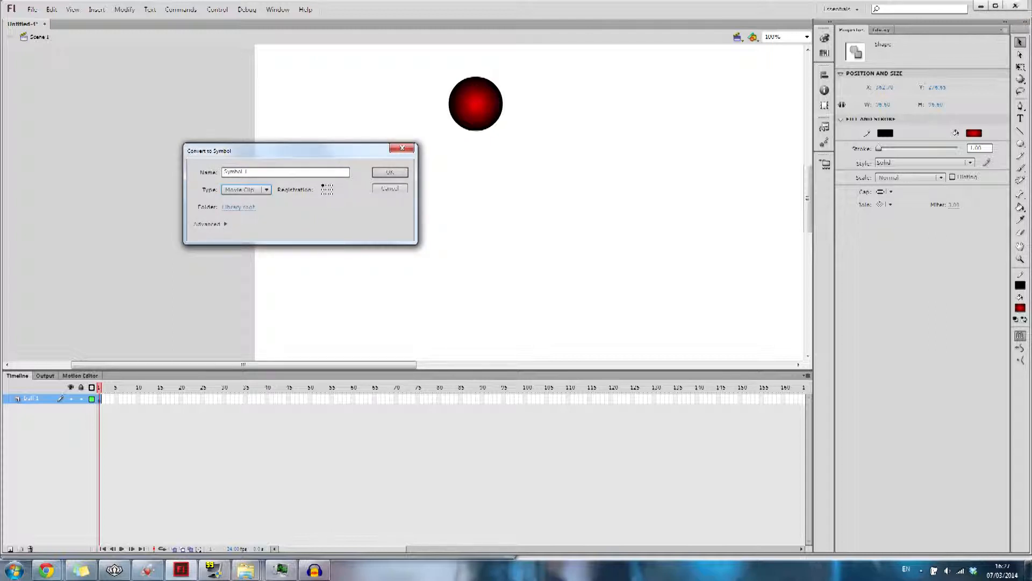
# Name the new symbol Ball and create it as a movie clip
pyautogui.hotkey('ctrl', 'a')
pyautogui.write('h')
pyautogui.write('Ball')
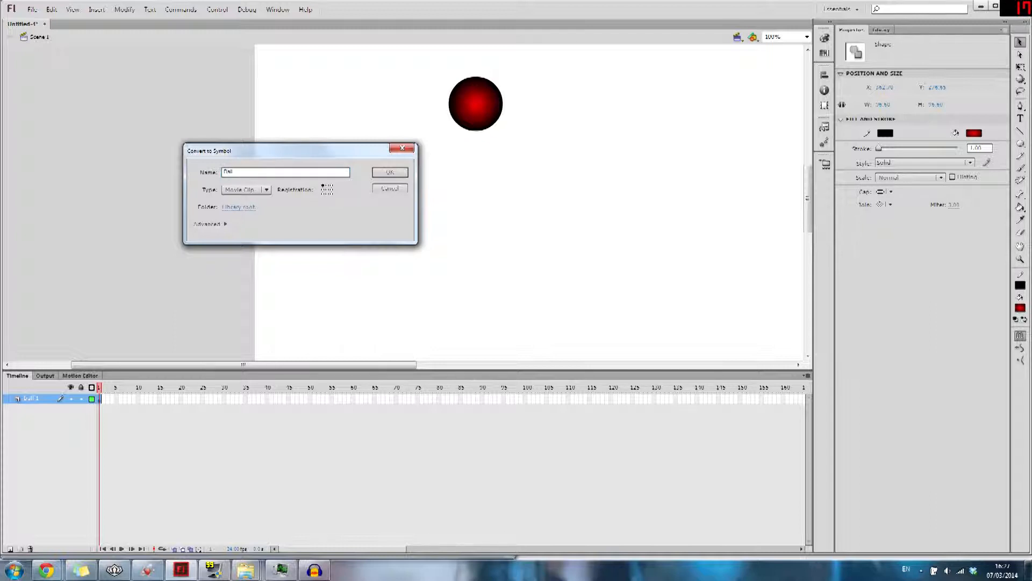
pyautogui.press('Return')
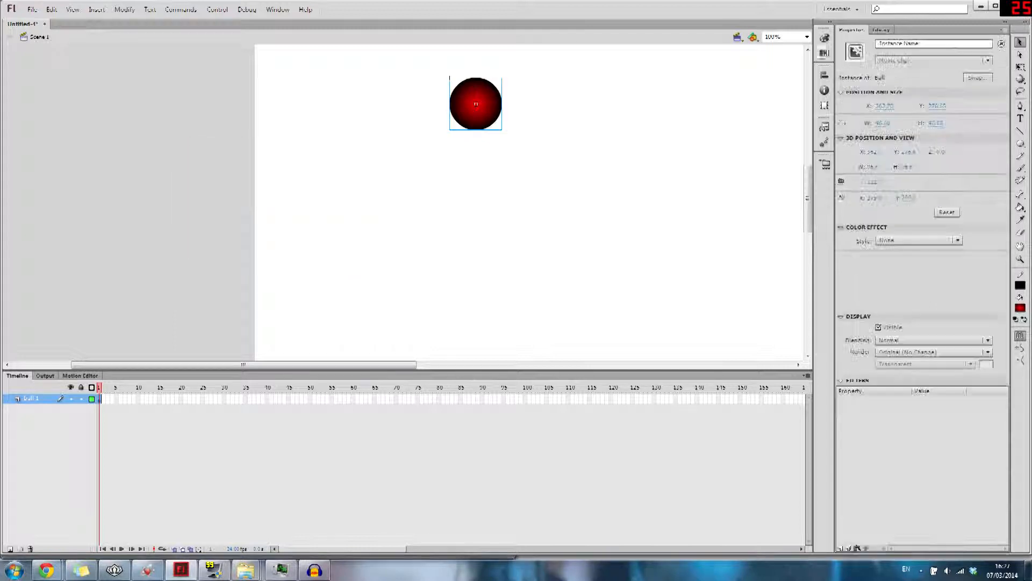
# Give the movie clip on the stage the instance name Ball
pyautogui.click(933, 44)
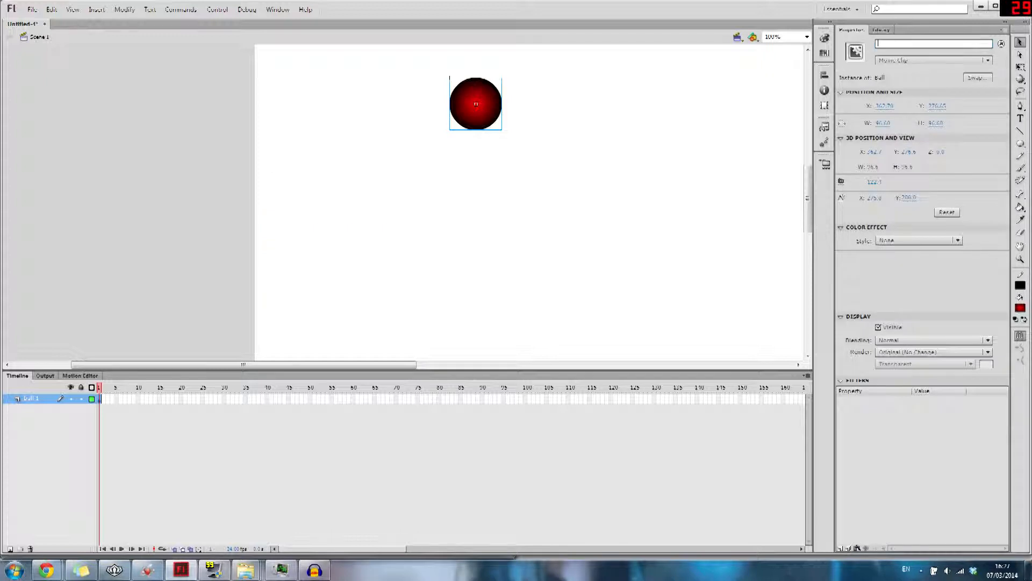
pyautogui.write('Ball')
pyautogui.click(583, 141)
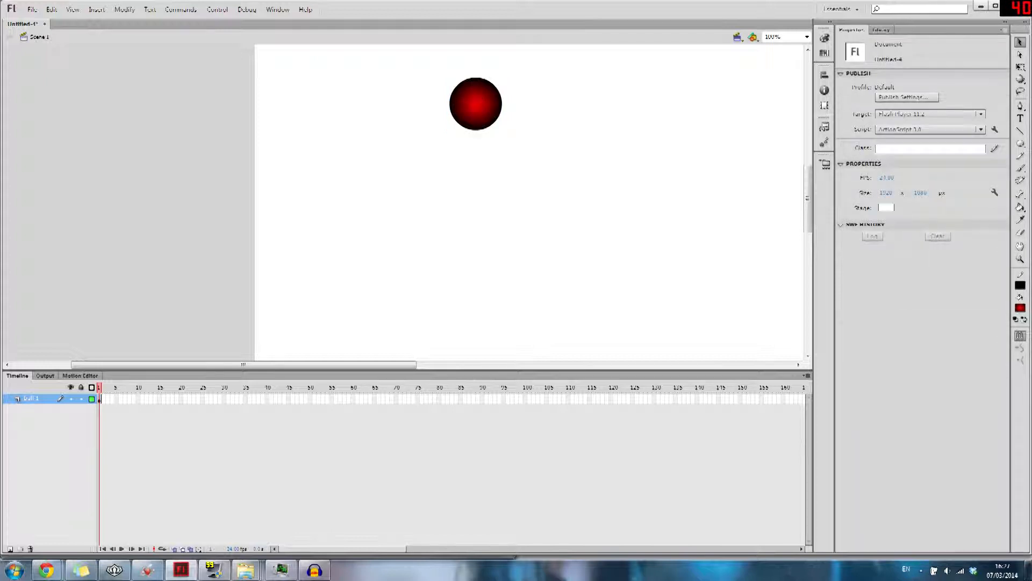
pyautogui.click(476, 104)
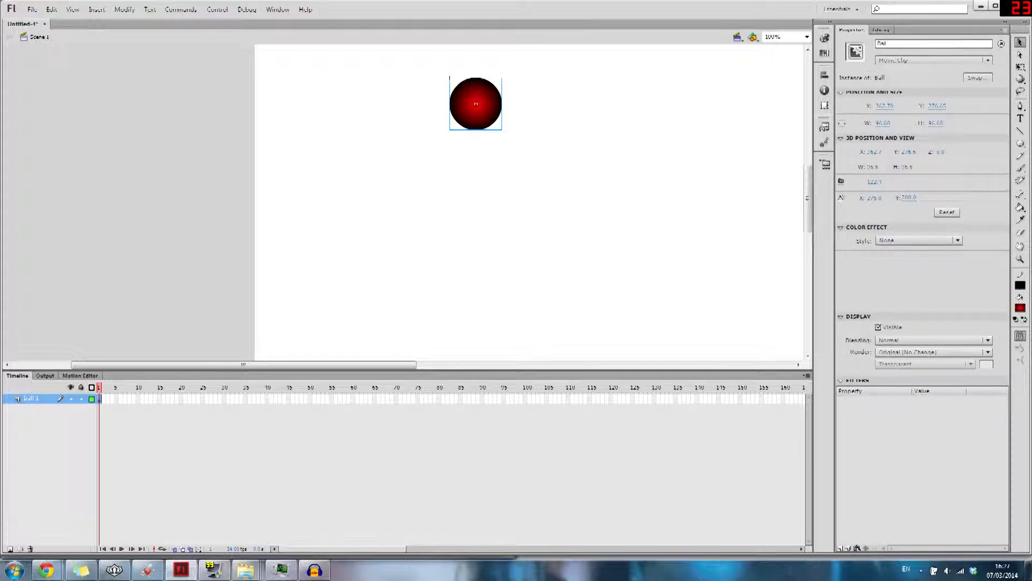
# Open the Ball movie clip for editing and insert a keyframe at frame 30
pyautogui.doubleClick(476, 104)
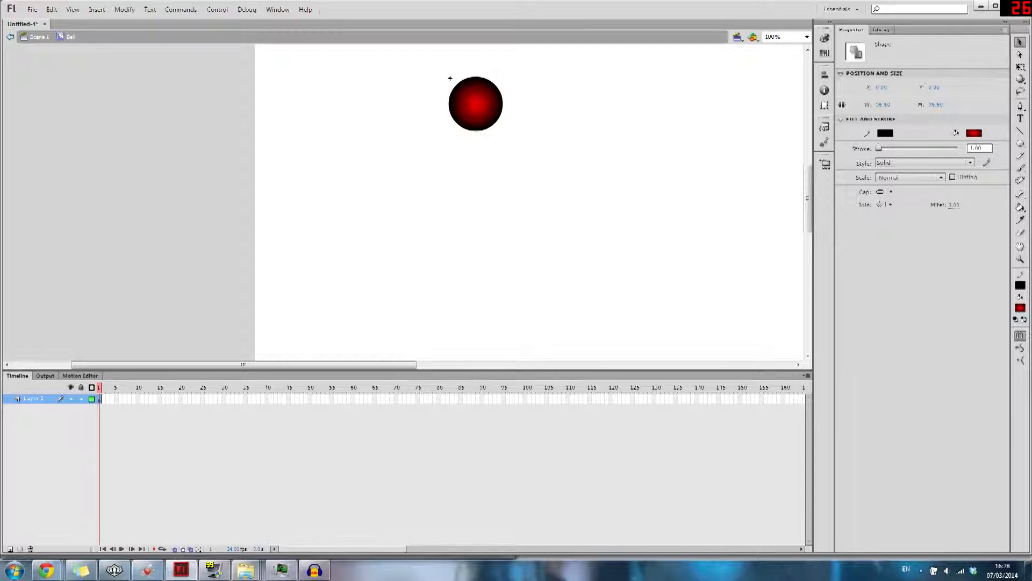
pyautogui.rightClick(223, 399)
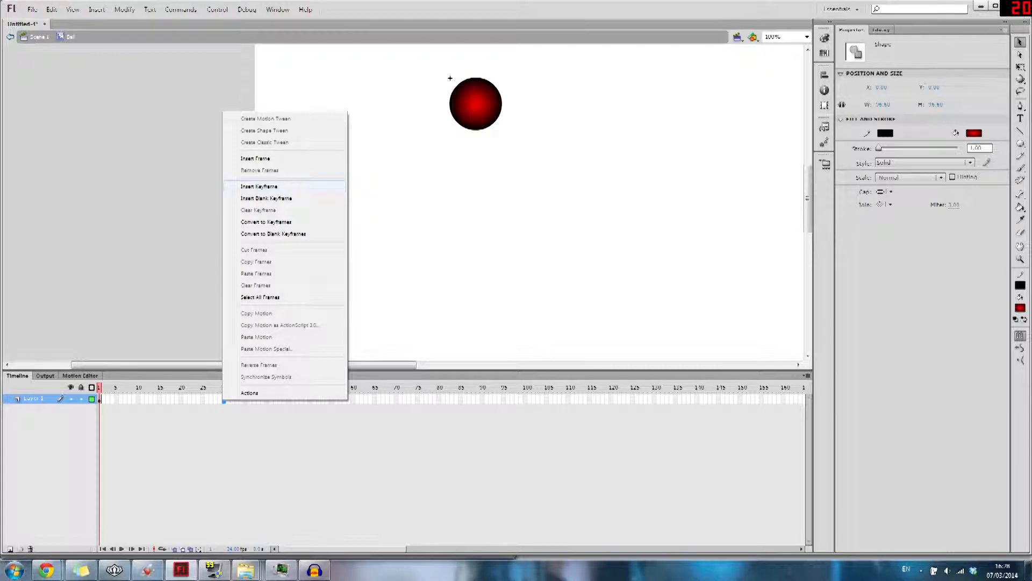
pyautogui.click(259, 186)
pyautogui.press('Escape')
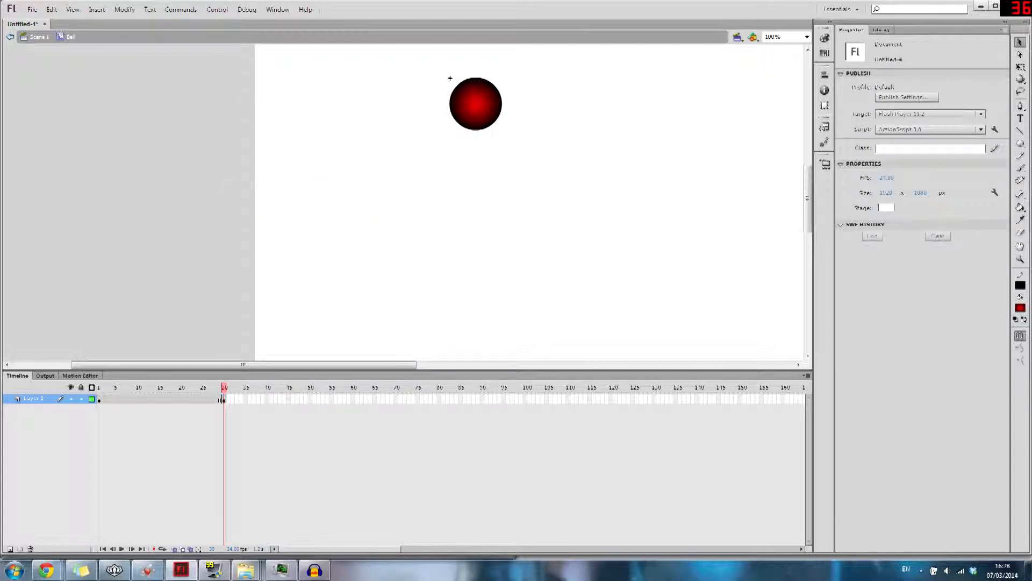
# At frame 30, move the whole ball, fill and outline together, straight down to about Y 396
pyautogui.moveTo(475, 104); pyautogui.dragTo(476, 309)
pyautogui.hotkey('ctrl', 'z')
pyautogui.moveTo(509, 179); pyautogui.dragTo(445, 77)
pyautogui.moveTo(508, 82); pyautogui.dragTo(524, 49)
pyautogui.moveTo(476, 104); pyautogui.dragTo(475, 317)
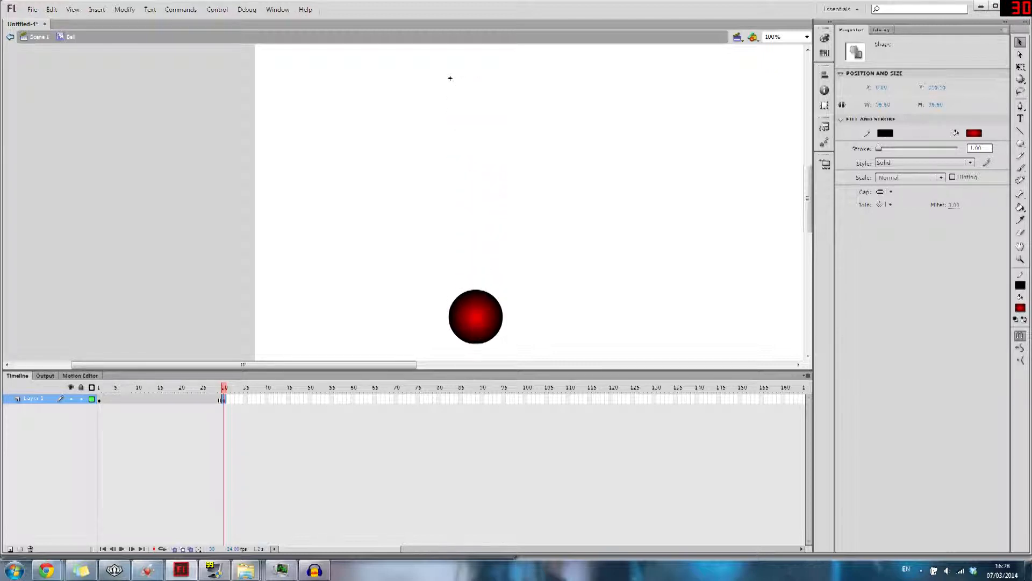
pyautogui.press('Return')
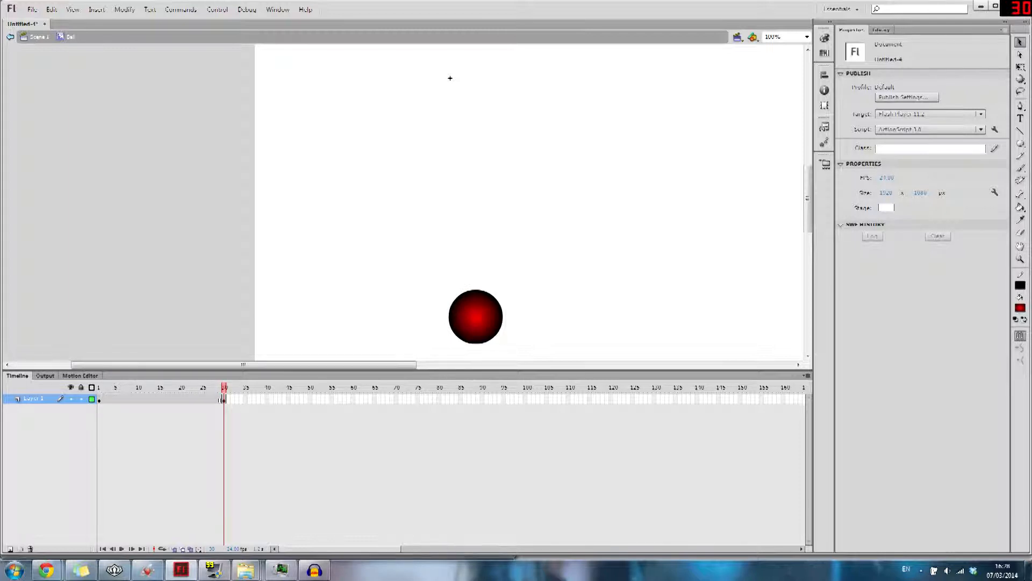
# Create a motion tween from the keyframe at frame 1, converting the ball to a symbol
pyautogui.click(98, 400)
pyautogui.rightClick(99, 399)
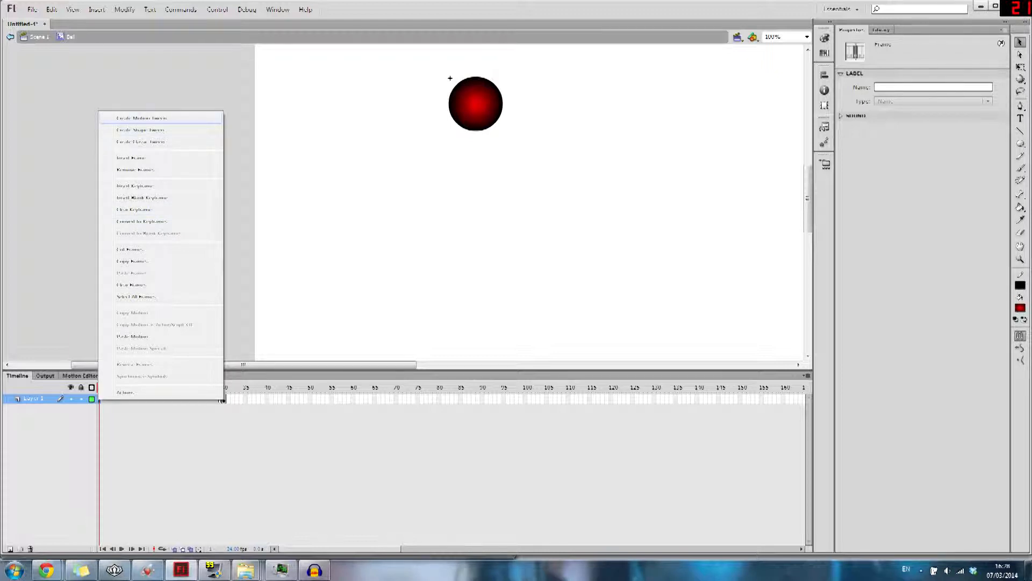
pyautogui.click(141, 118)
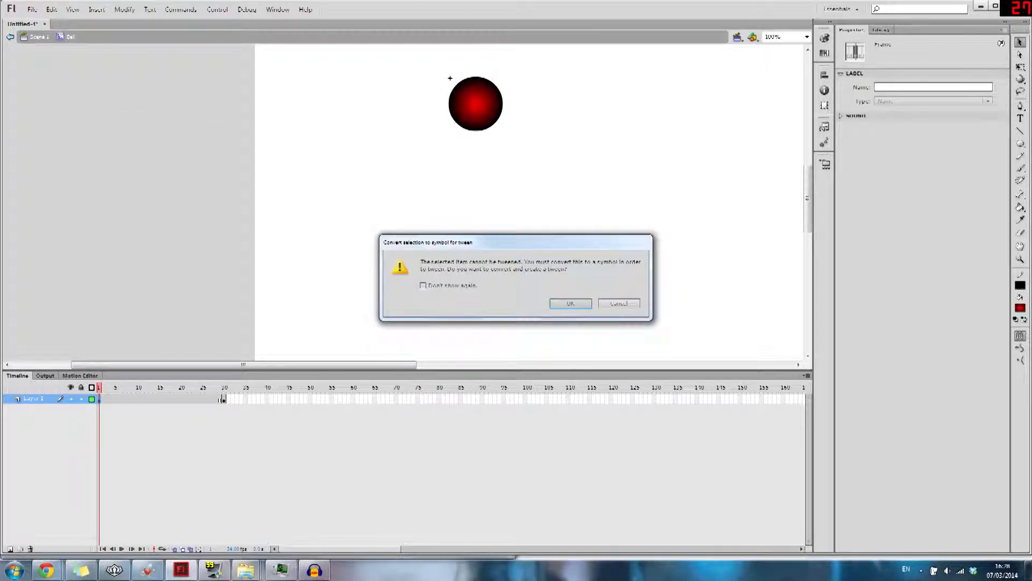
pyautogui.press('Return')
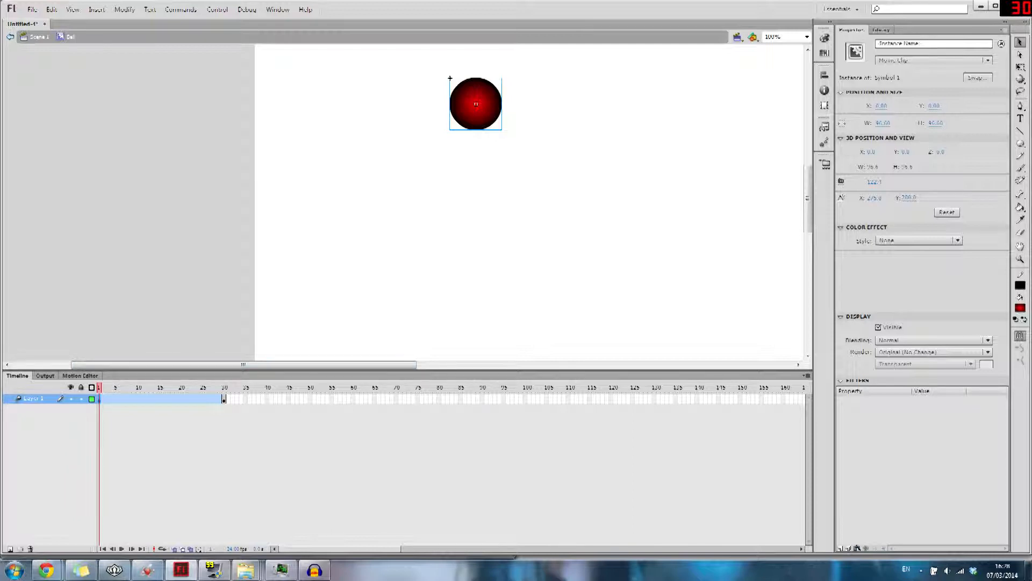
pyautogui.click(157, 398)
pyautogui.rightClick(157, 399)
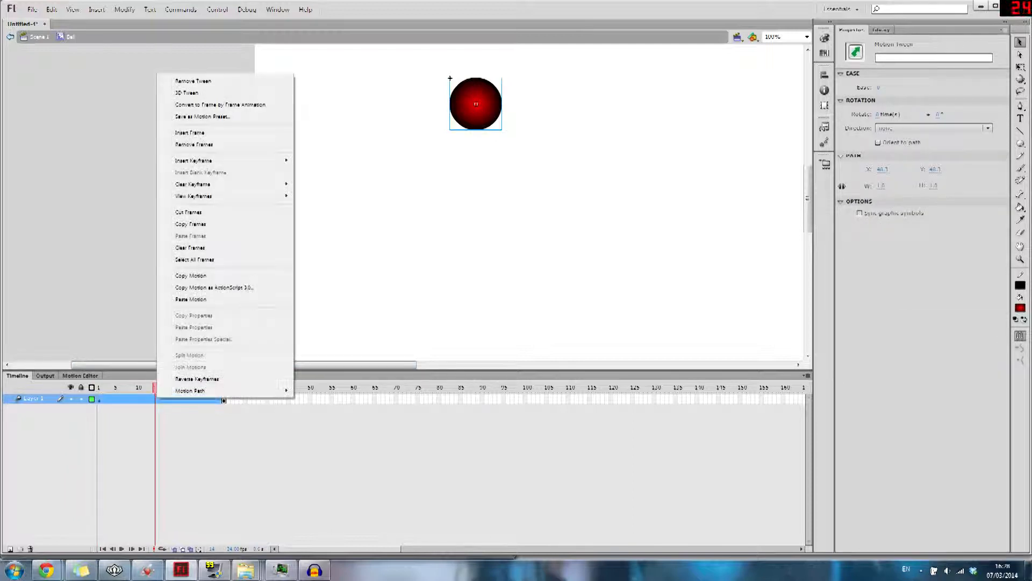
pyautogui.moveTo(216, 160)
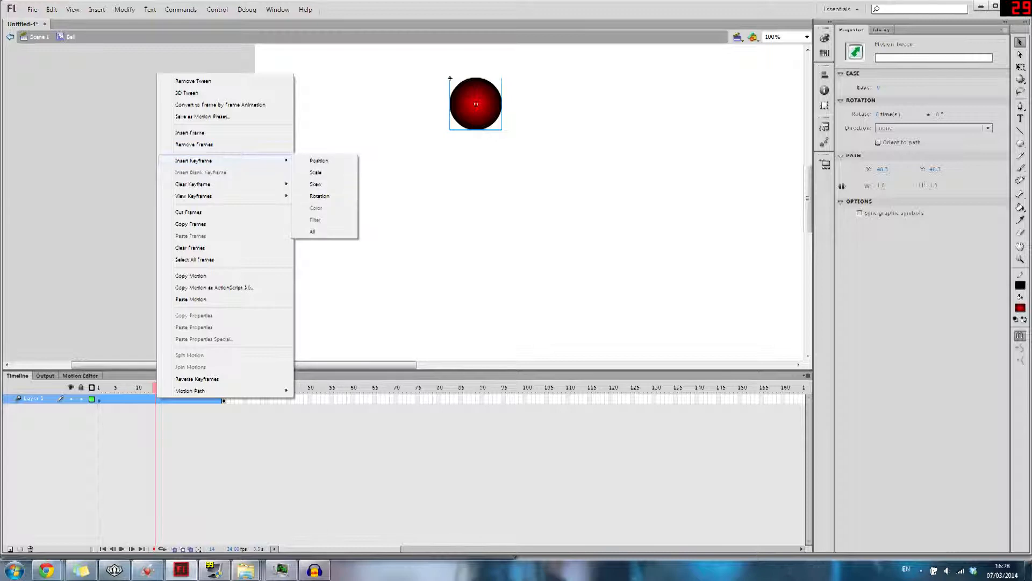
pyautogui.click(450, 78)
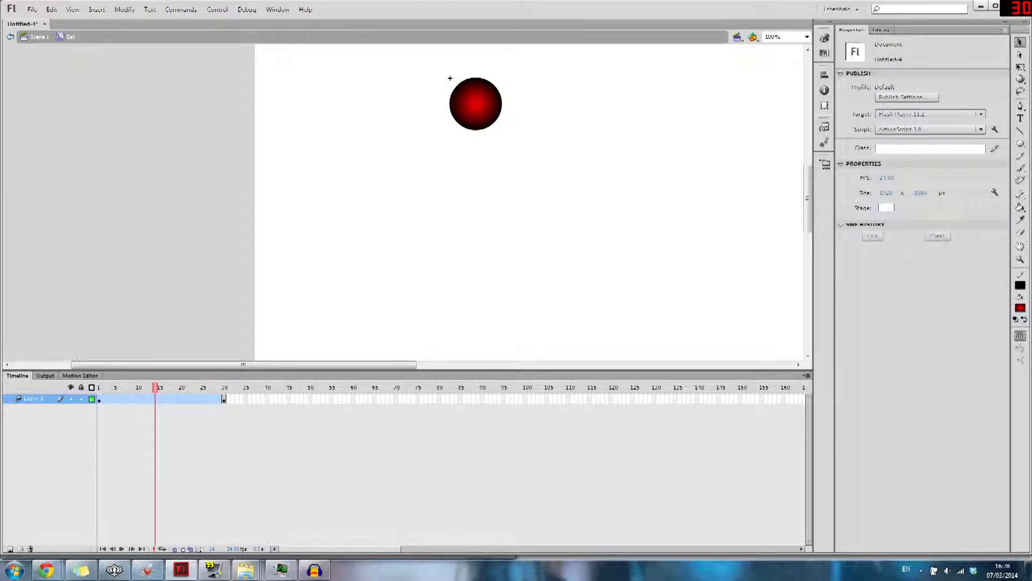
# Insert a Position keyframe at frame 29 of the motion tween
pyautogui.click(219, 398)
pyautogui.rightClick(219, 399)
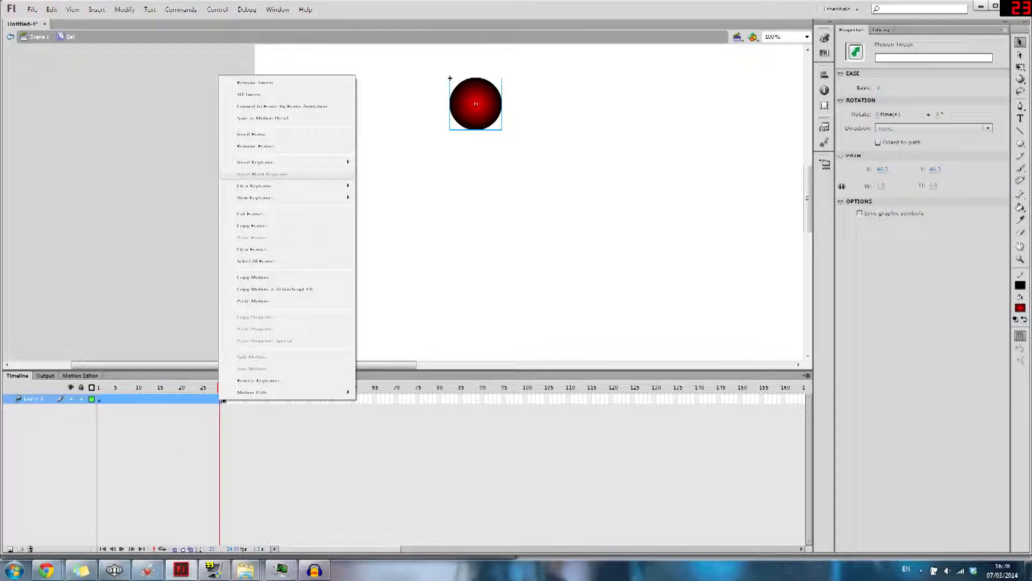
pyautogui.moveTo(258, 162)
pyautogui.click(376, 164)
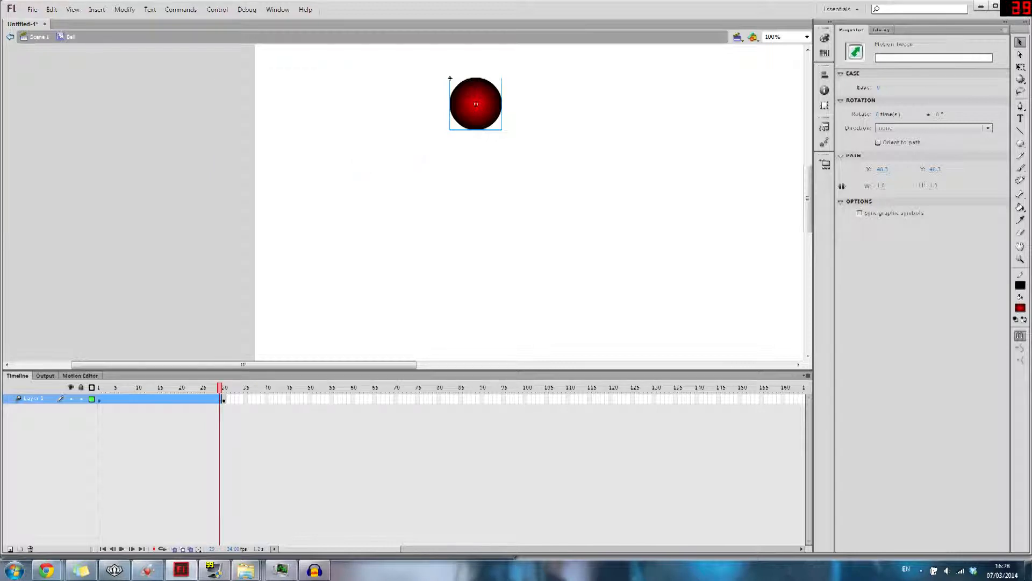
# Move the ball straight down to about Y 366 at frame 29 and play the tween
pyautogui.hotkey('shift', 'Down')
pyautogui.hotkey('shift', 'Down')
pyautogui.hotkey('shift', 'Down')
pyautogui.hotkey('shift', 'Down')
pyautogui.hotkey('shift', 'Down')
pyautogui.hotkey('shift', 'Down')
pyautogui.hotkey('shift', 'Down')
pyautogui.hotkey('shift', 'Down')
pyautogui.hotkey('shift', 'Down')
pyautogui.hotkey('shift', 'Down')
pyautogui.hotkey('shift', 'Down')
pyautogui.hotkey('shift', 'Down')
pyautogui.hotkey('shift', 'Down')
pyautogui.hotkey('shift', 'Down')
pyautogui.hotkey('shift', 'Down')
pyautogui.hotkey('shift', 'Down')
pyautogui.hotkey('shift', 'Down')
pyautogui.hotkey('shift', 'Down')
pyautogui.hotkey('shift', 'Down')
pyautogui.hotkey('shift', 'Down')
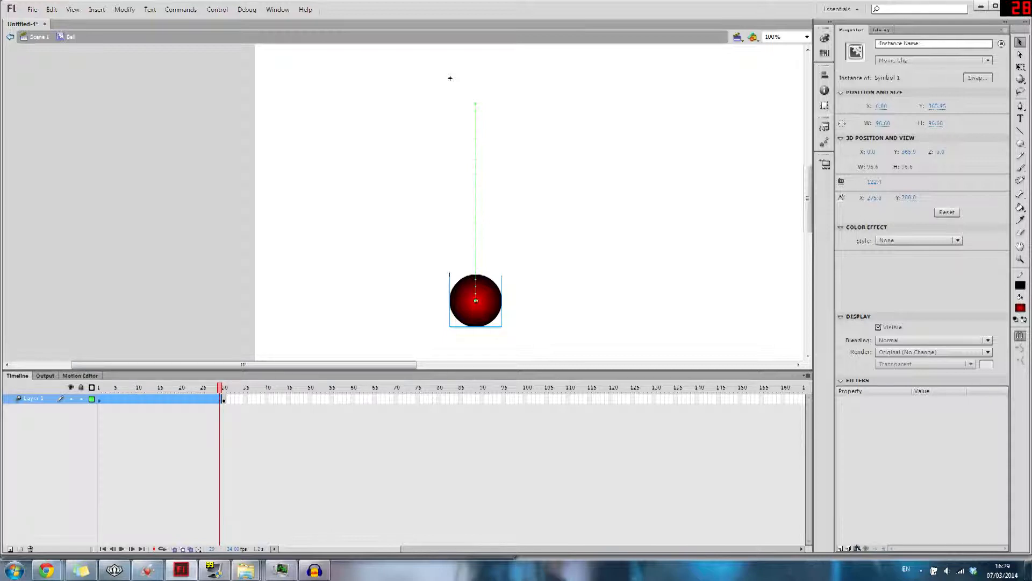
pyautogui.moveTo(220, 387); pyautogui.dragTo(133, 387)
pyautogui.press('Return')
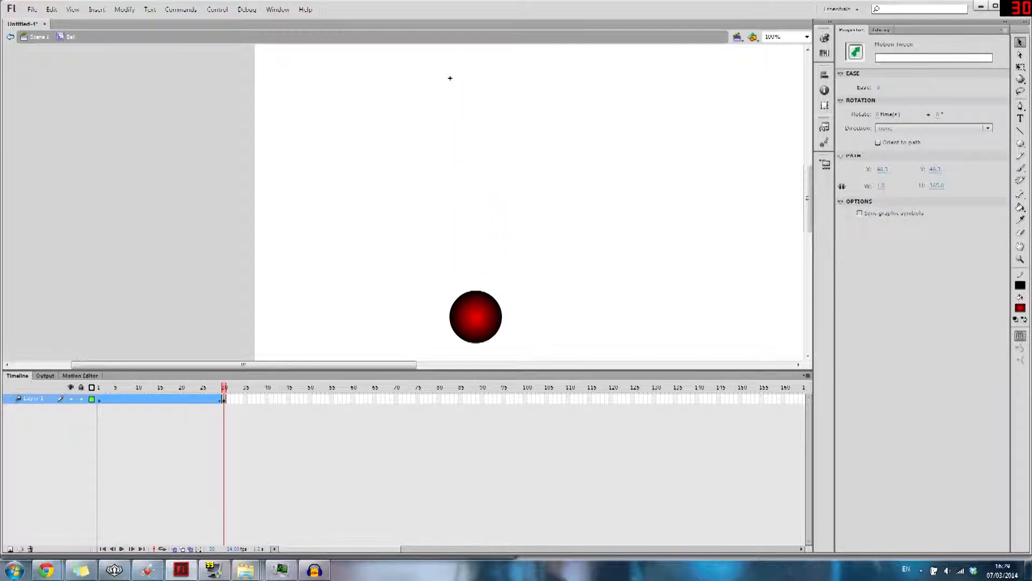
# Go back to about frame 9, bend the middle of the motion path out to the right and play the tween
pyautogui.moveTo(224, 387); pyautogui.dragTo(133, 387)
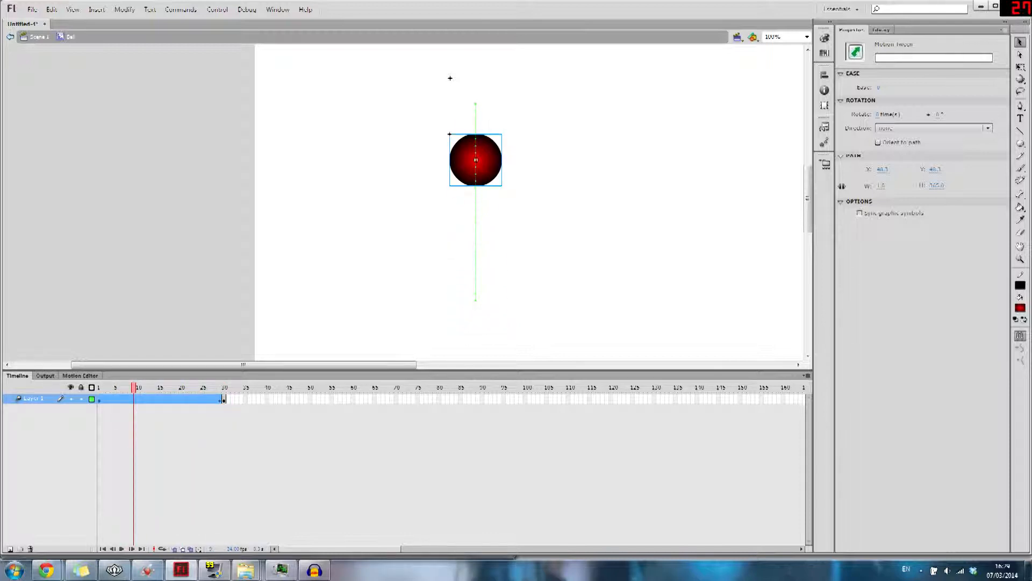
pyautogui.moveTo(476, 207); pyautogui.dragTo(550, 209)
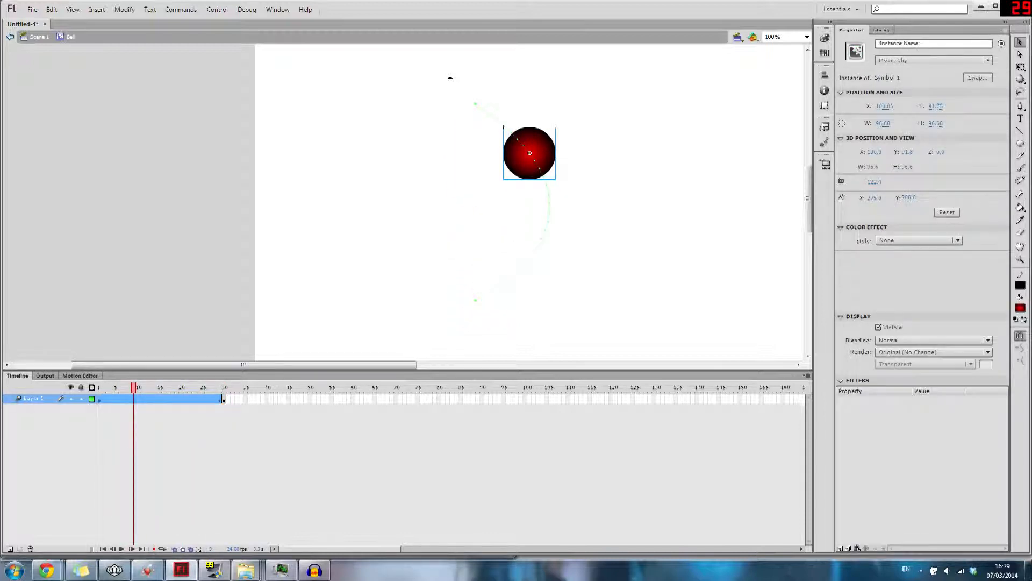
pyautogui.press('Return')
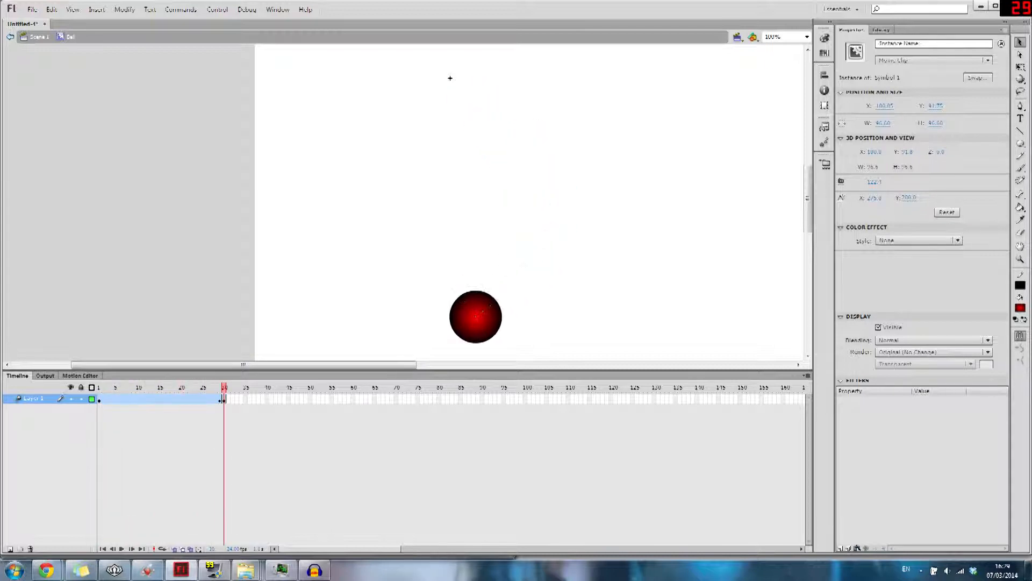
# Return to frame 1, bend the motion path out to the left instead and play the tween
pyautogui.moveTo(163, 387); pyautogui.dragTo(99, 387)
pyautogui.moveTo(549, 205); pyautogui.dragTo(377, 189)
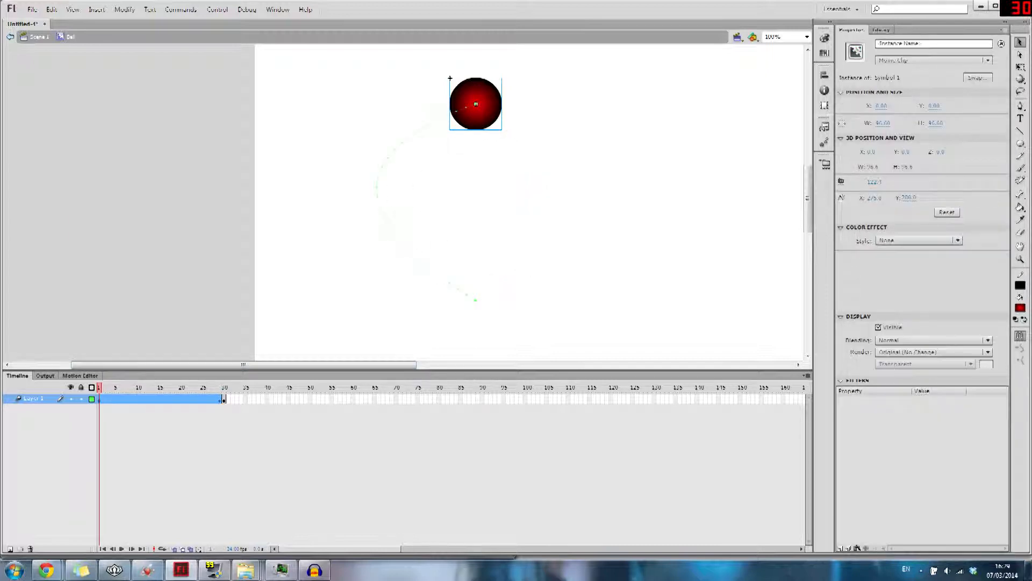
pyautogui.press('Return')
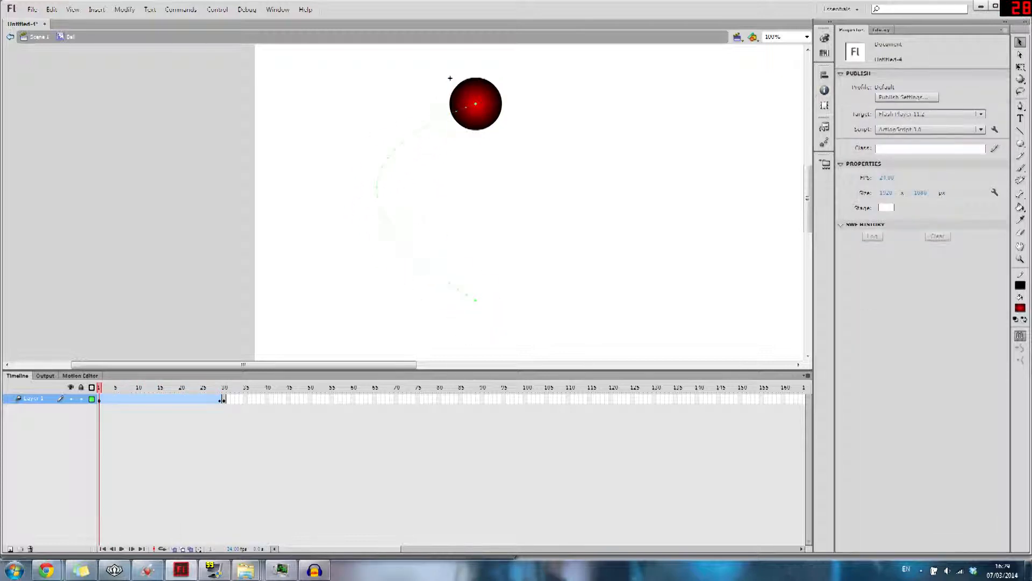
# Set the motion tween to rotate the ball 37 times clockwise, play it and return to frame 1
pyautogui.click(476, 107)
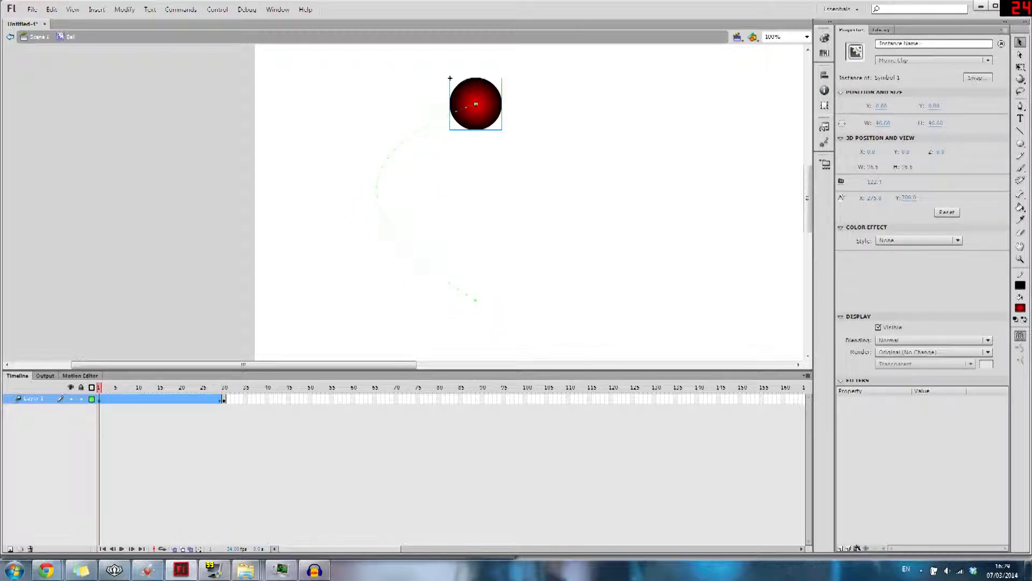
pyautogui.press('Escape')
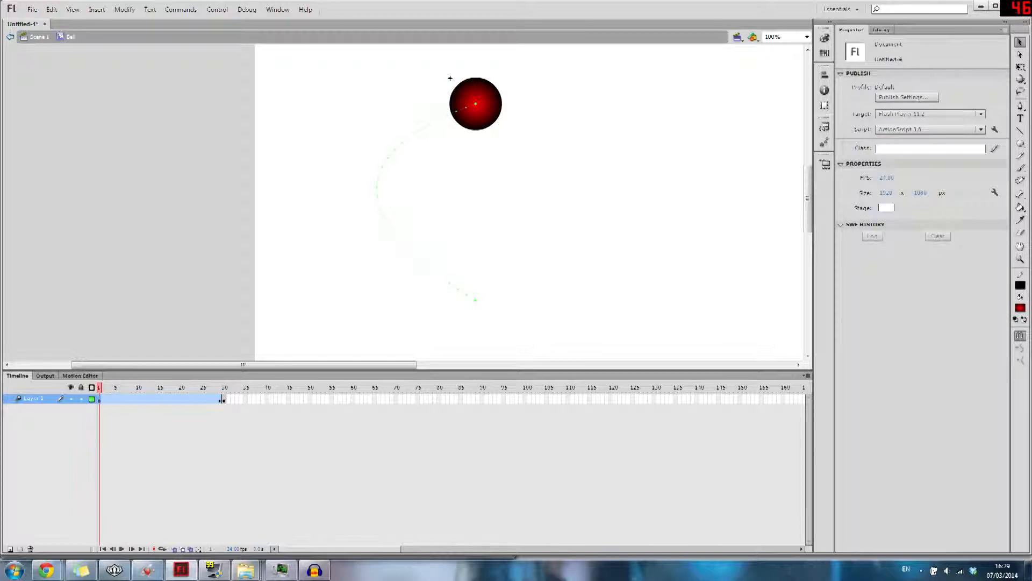
pyautogui.click(450, 78)
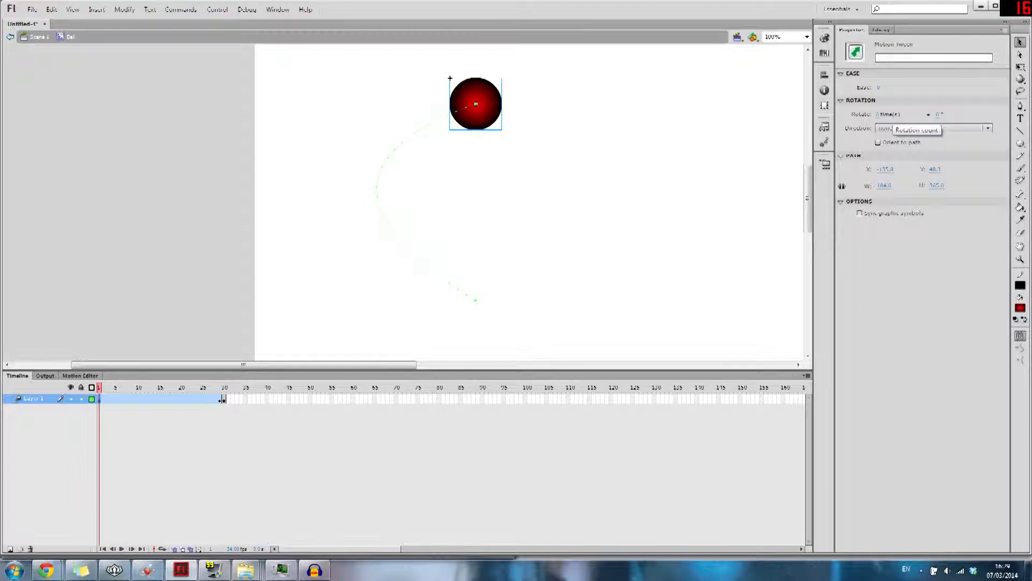
pyautogui.moveTo(877, 115); pyautogui.dragTo(898, 114)
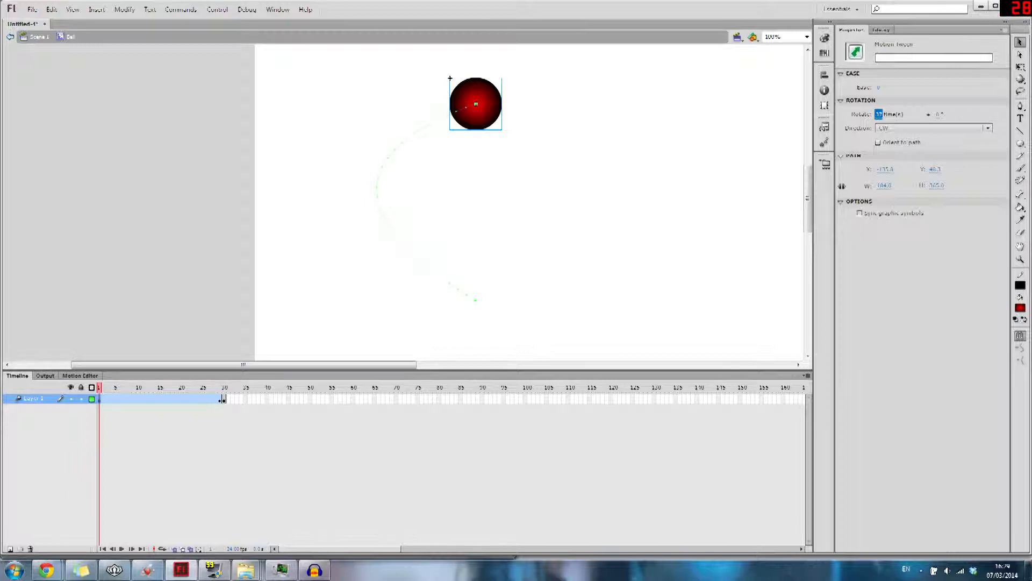
pyautogui.press('Return')
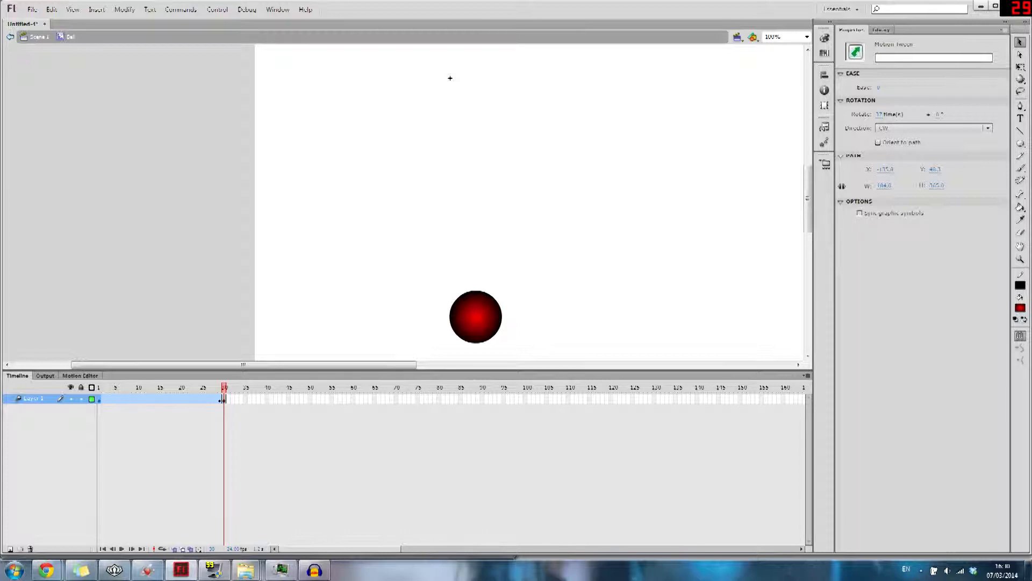
pyautogui.moveTo(225, 387); pyautogui.dragTo(99, 387)
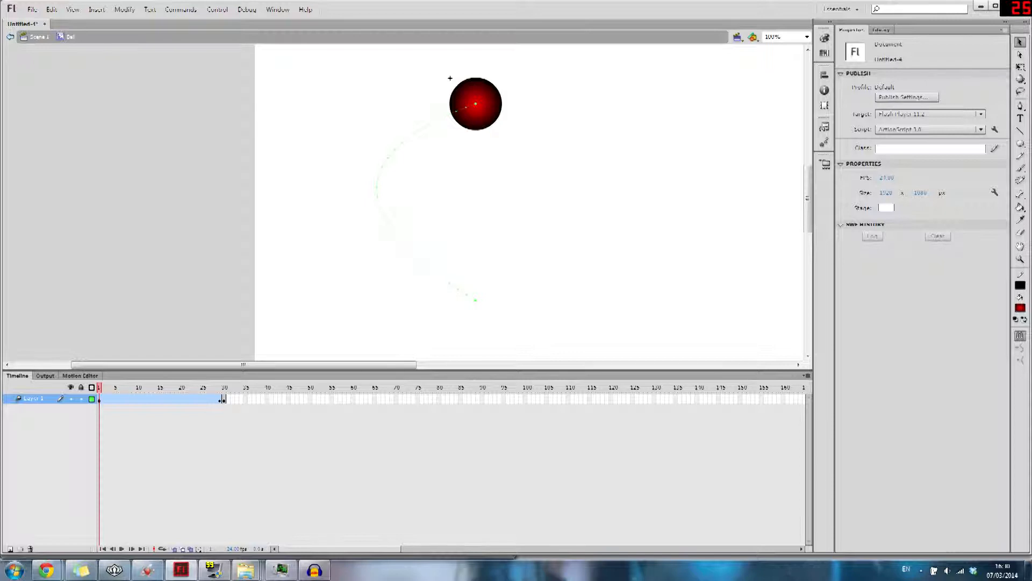
# Straighten the curved motion path into a vertical line below the ball and play the tween
pyautogui.click(450, 78)
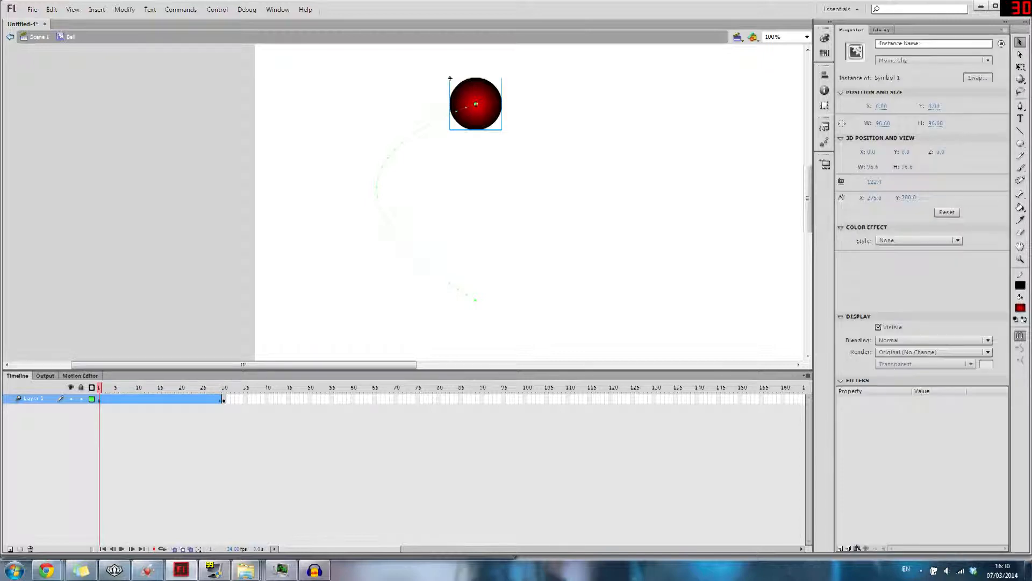
pyautogui.moveTo(377, 195); pyautogui.dragTo(476, 197)
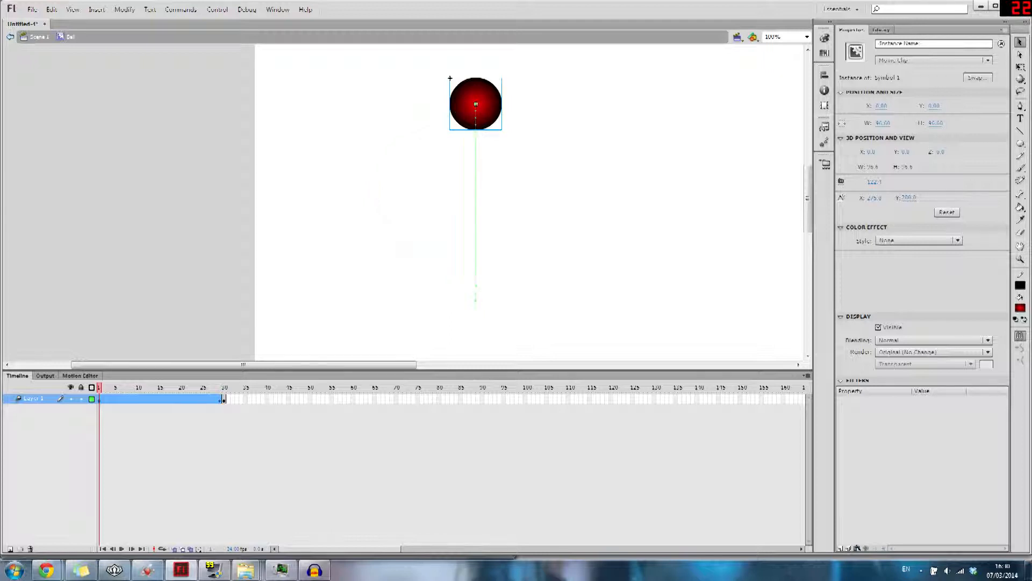
pyautogui.click(527, 199)
pyautogui.press('Return')
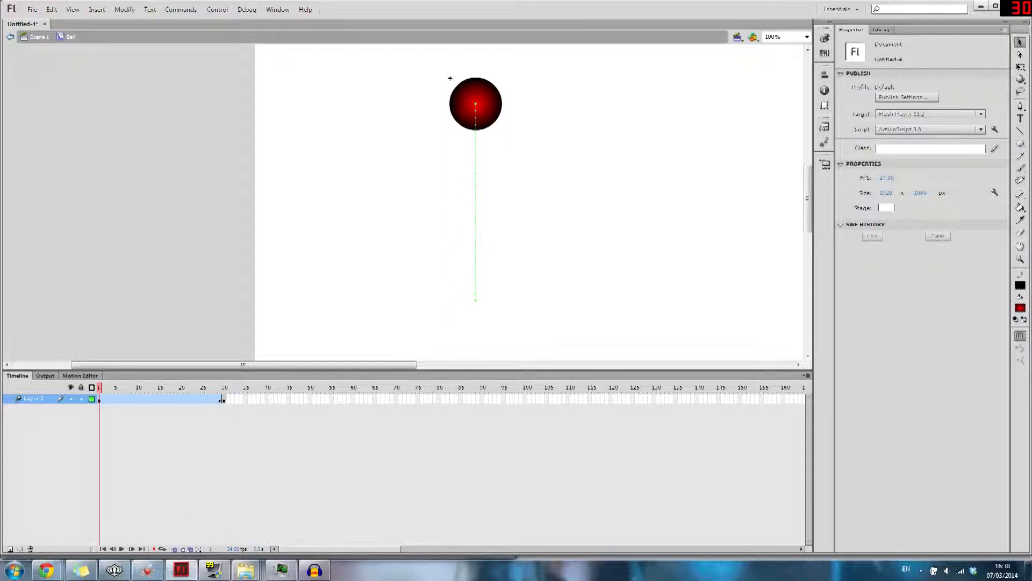
pyautogui.rightClick(220, 399)
pyautogui.moveTo(290, 185)
pyautogui.click(378, 255)
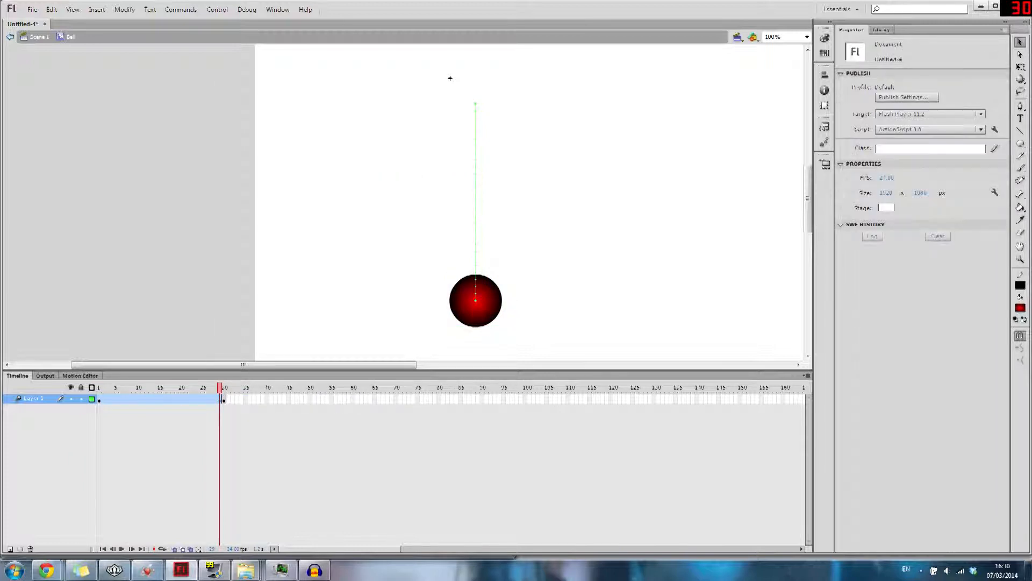
pyautogui.press(',')
pyautogui.press('.')
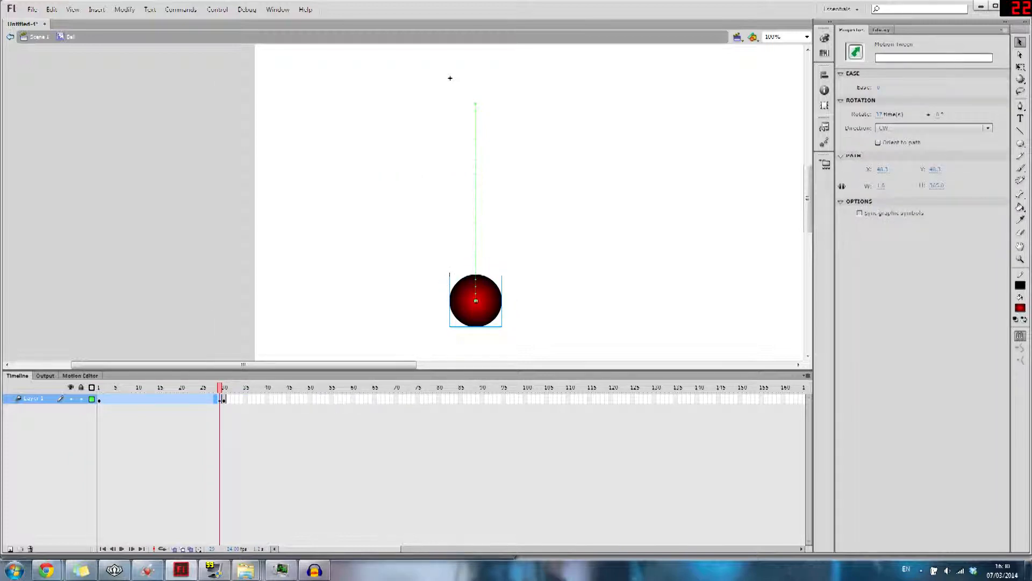
pyautogui.click(224, 399)
pyautogui.click(219, 399)
pyautogui.click(219, 387)
pyautogui.click(220, 399)
pyautogui.click(219, 387)
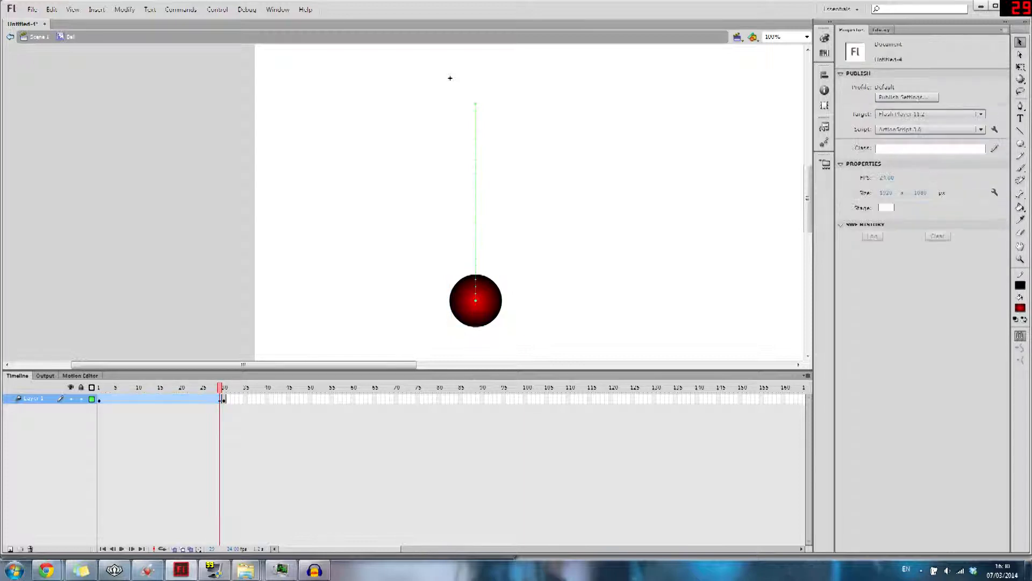
# Insert frames from frame 29 onward until the tween extends to about frame 78
pyautogui.click(220, 399)
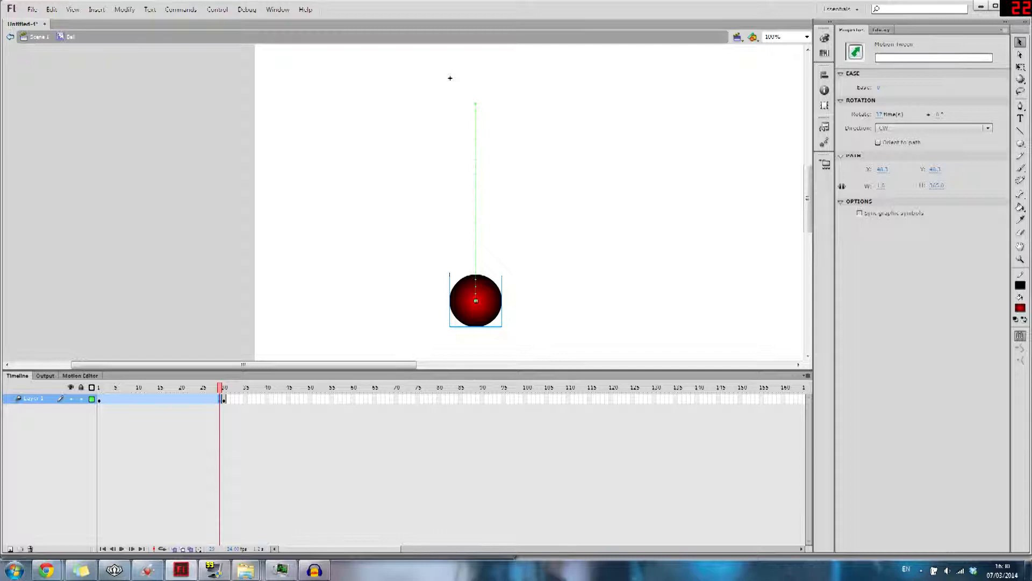
pyautogui.press('F5')
pyautogui.press('F5')
pyautogui.press('F5')
pyautogui.press('F5')
pyautogui.press('F5')
pyautogui.press('F5')
pyautogui.press('F5')
pyautogui.press('F5')
pyautogui.press('F5')
pyautogui.press('F5')
pyautogui.press('F5')
pyautogui.press('F5')
pyautogui.press('F5')
pyautogui.press('F5')
pyautogui.press('F5')
pyautogui.press('F5')
pyautogui.press('F5')
pyautogui.press('F5')
pyautogui.press('F5')
pyautogui.press('F5')
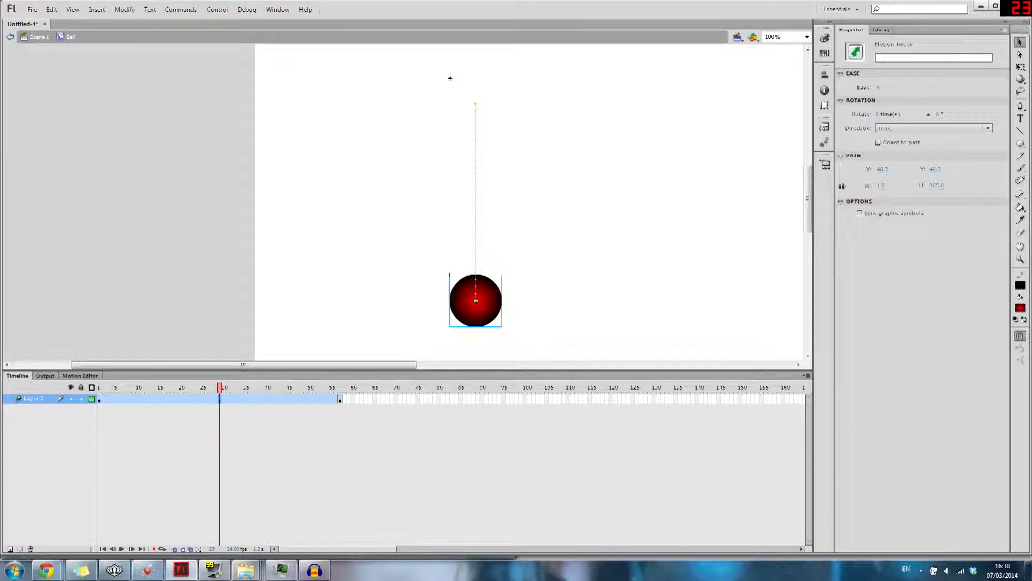
pyautogui.press('F5')
pyautogui.press('F5')
pyautogui.press('F5')
pyautogui.press('F5')
pyautogui.press('F5')
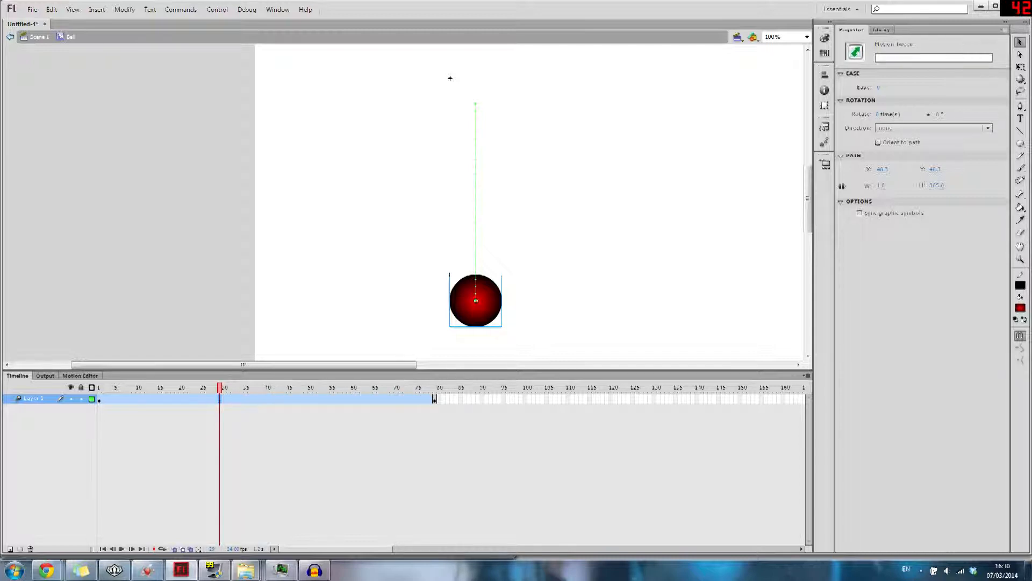
# Remove the surplus tween frames from about frame 59 to frame 74
pyautogui.moveTo(412, 399); pyautogui.dragTo(348, 399)
pyautogui.rightClick(450, 78)
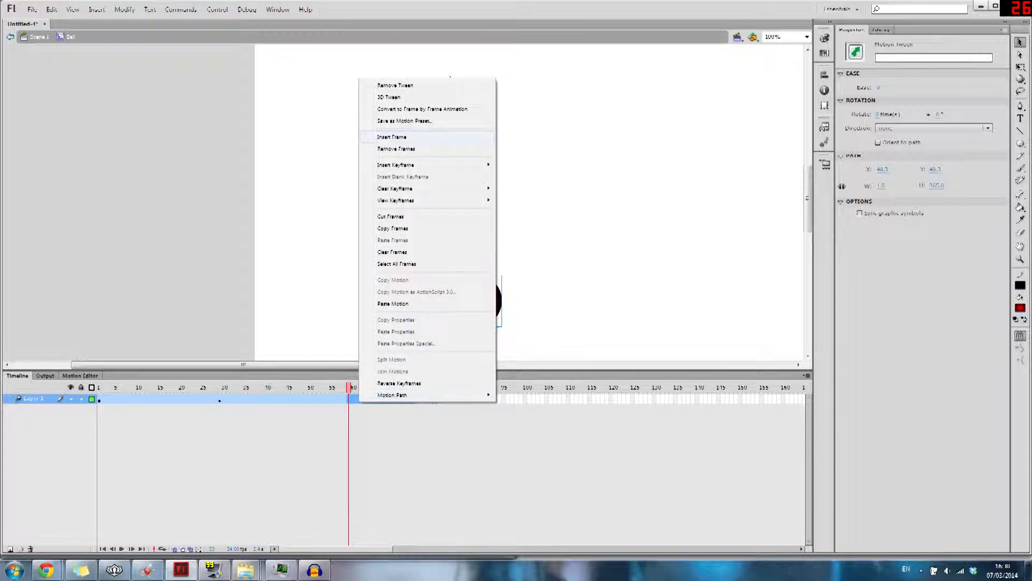
pyautogui.press('Return')
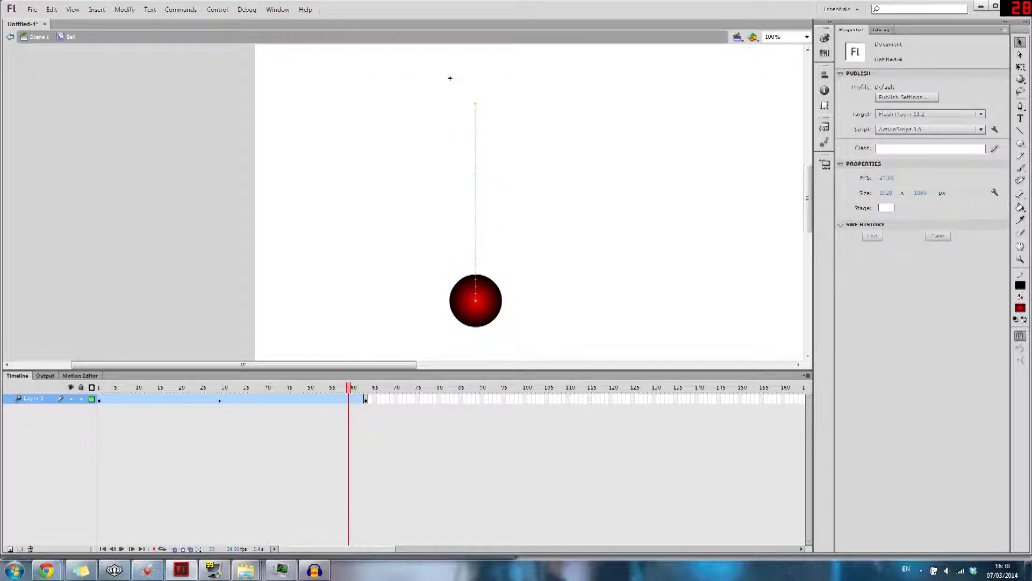
# Insert a Position keyframe at frame 60 of the motion tween
pyautogui.rightClick(353, 396)
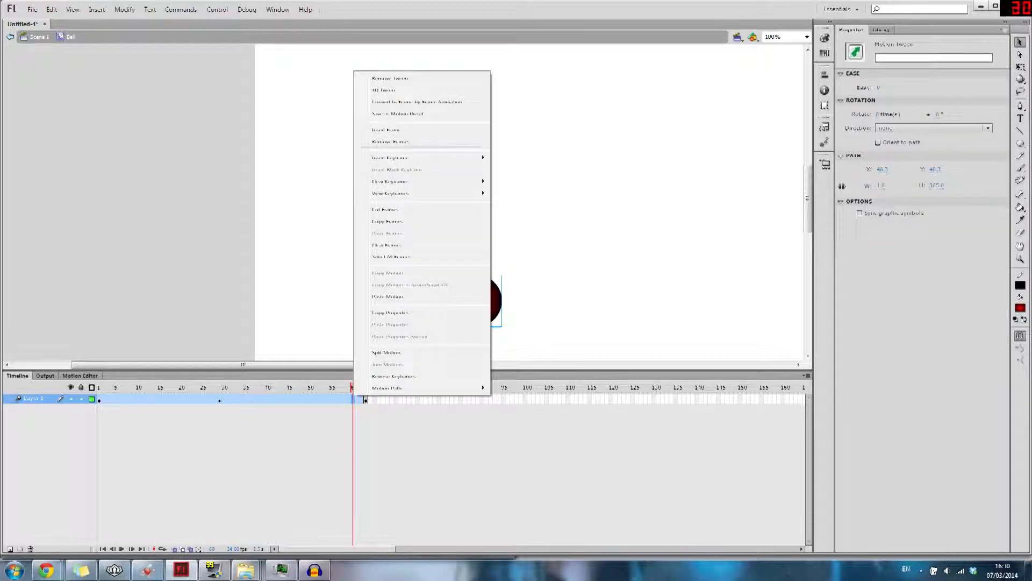
pyautogui.moveTo(421, 158)
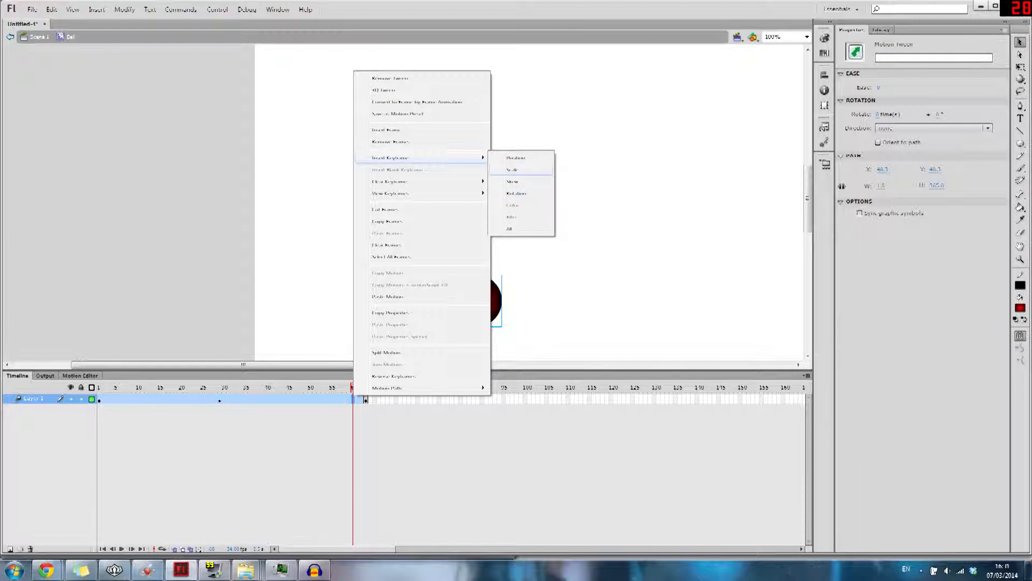
pyautogui.click(516, 158)
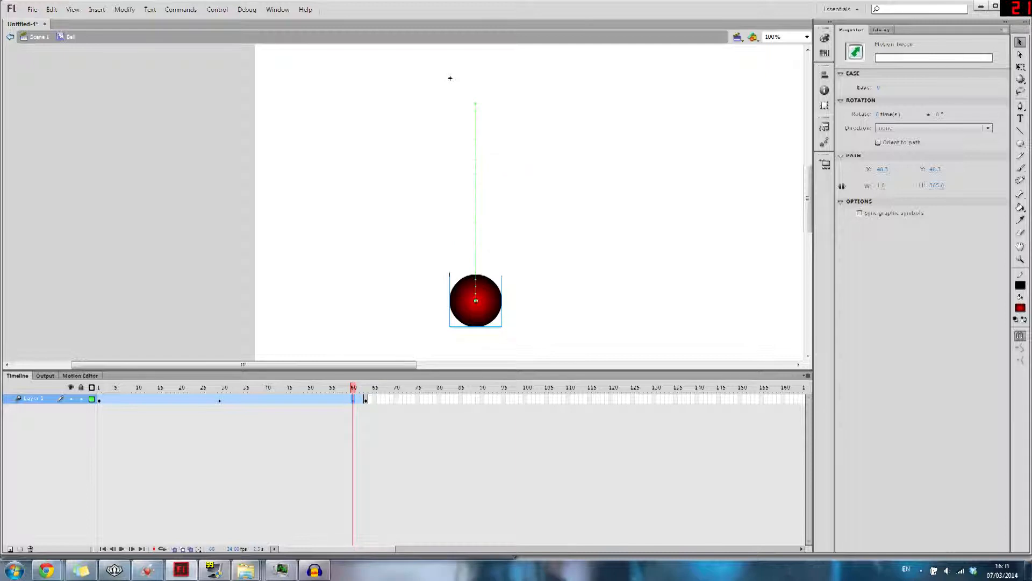
# Move the ball at frame 60 up to the middle of the motion path and preview the movie
pyautogui.moveTo(476, 300); pyautogui.dragTo(476, 184)
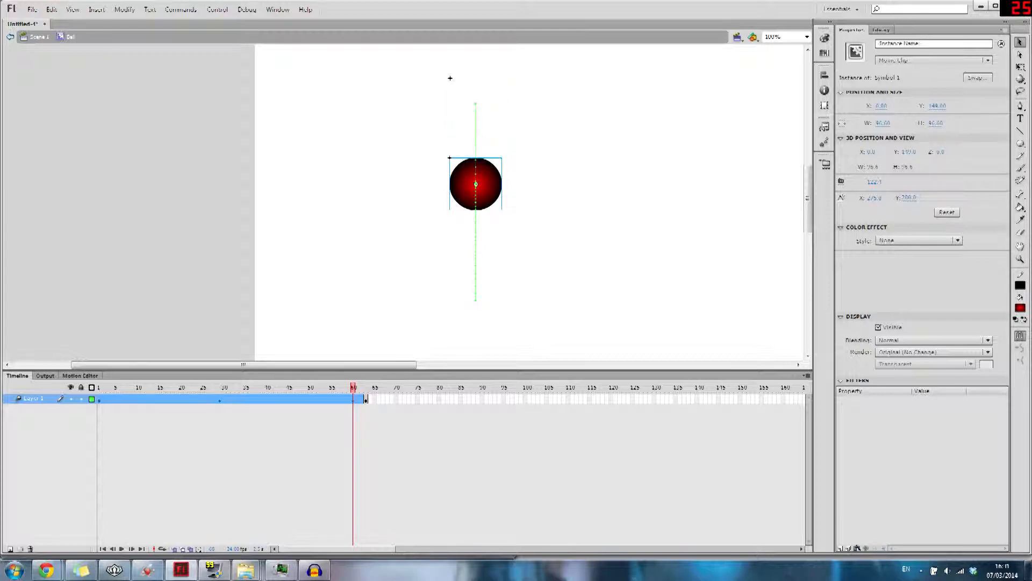
pyautogui.press('Return')
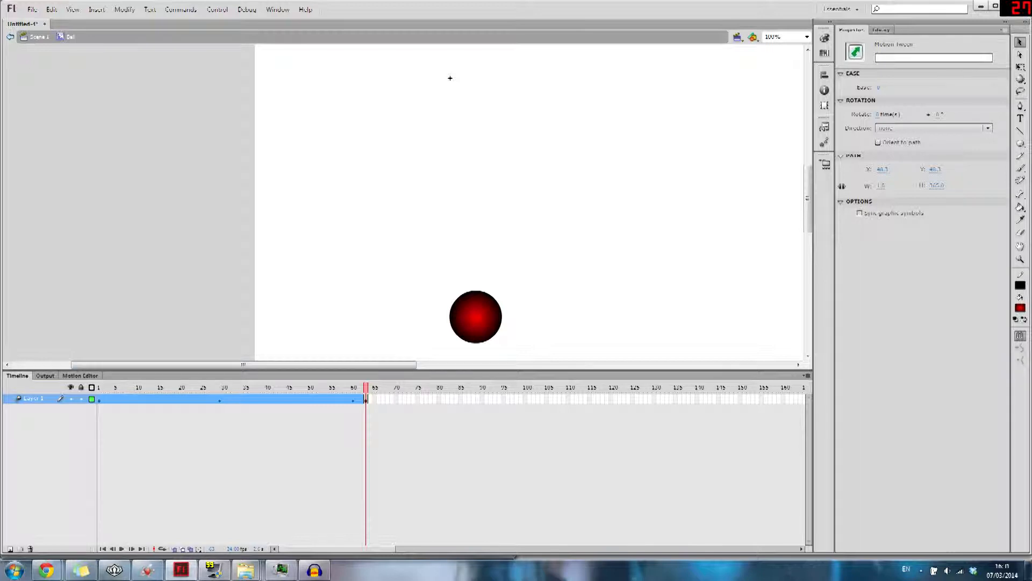
pyautogui.hotkey('ctrl', 'Return')
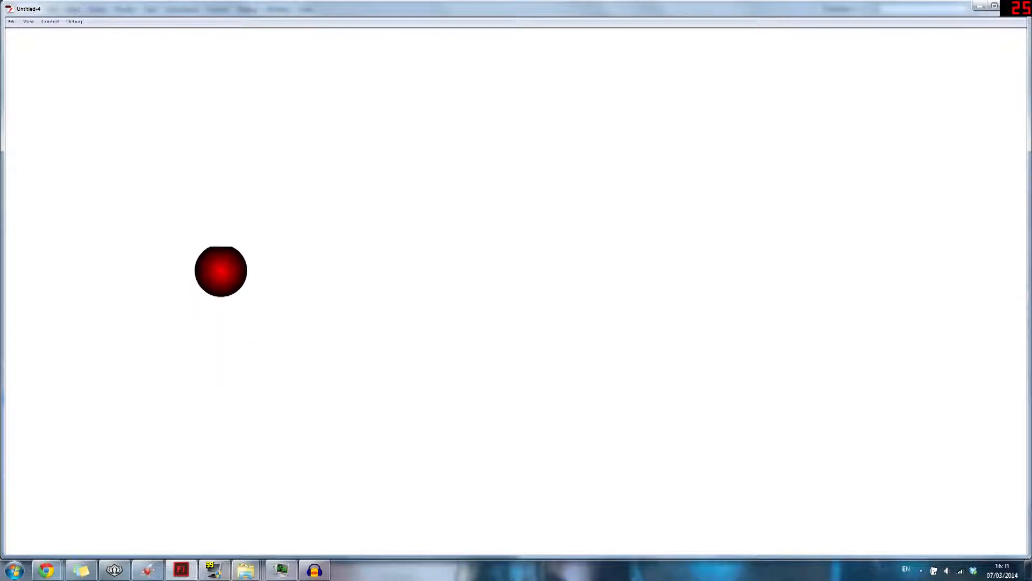
pyautogui.moveTo(942, 11); pyautogui.dragTo(819, 52)
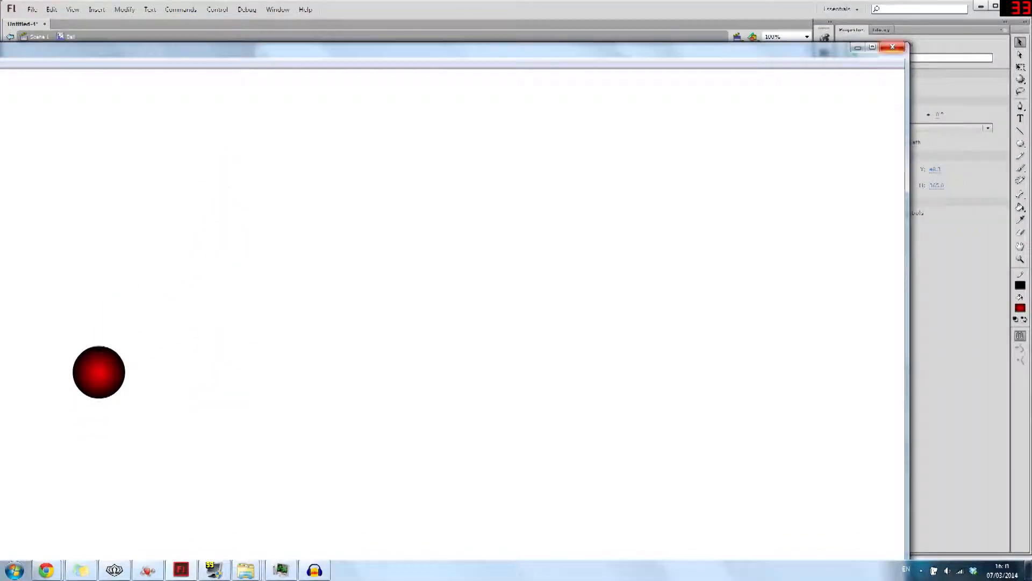
pyautogui.click(892, 48)
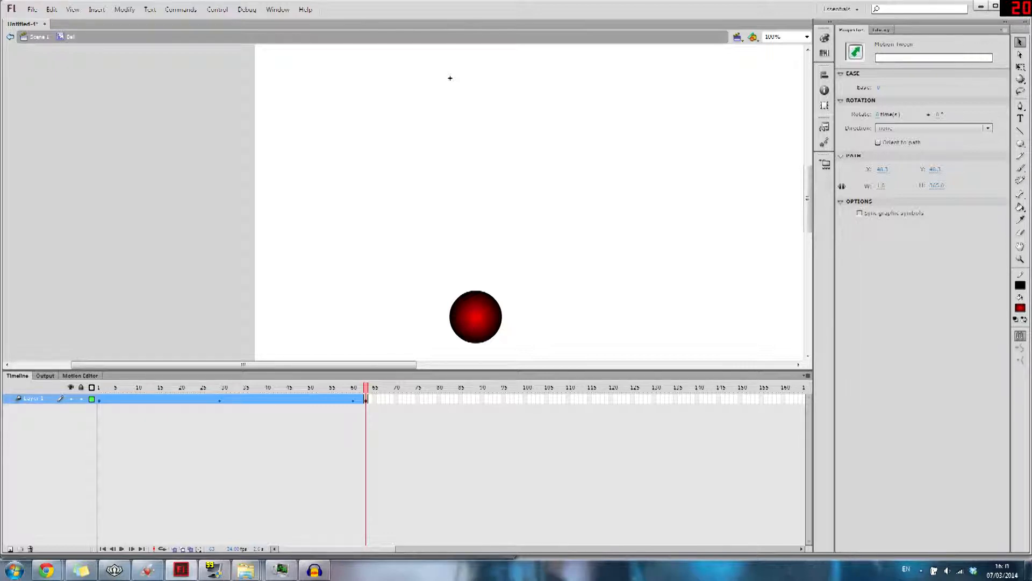
# Replay the ball's tween and open the nested Symbol 1 for editing
pyautogui.click(450, 78)
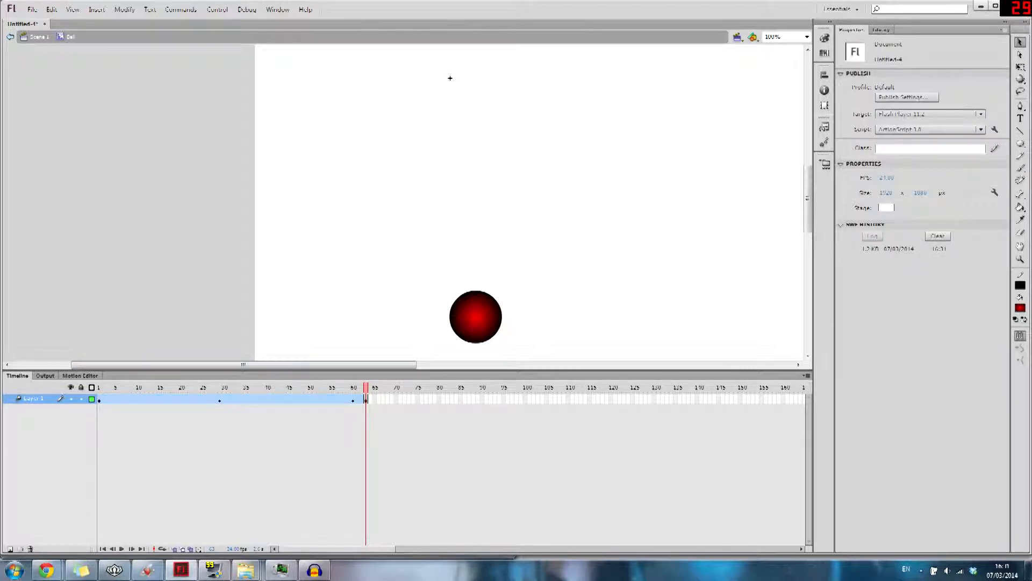
pyautogui.press('Return')
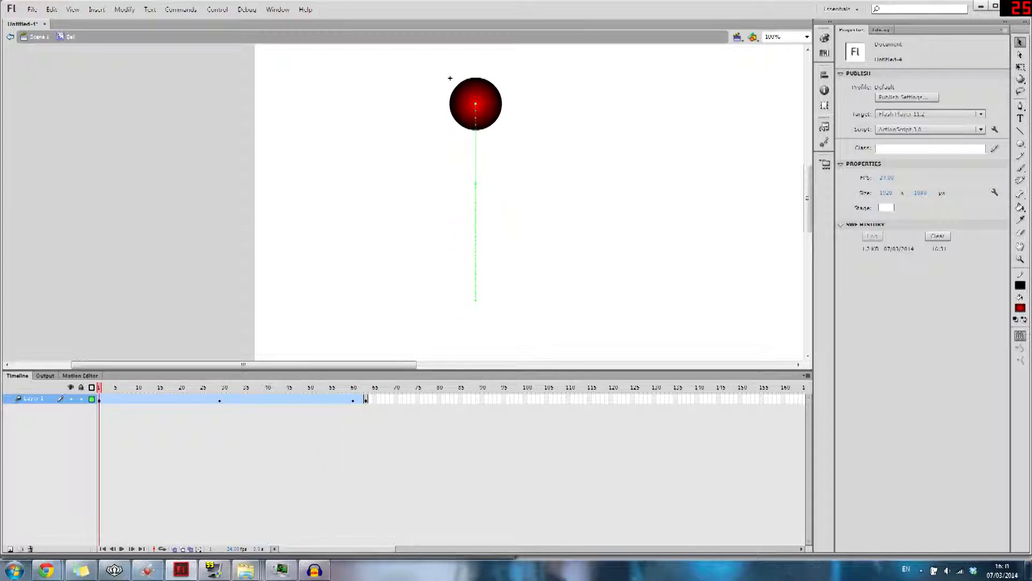
pyautogui.doubleClick(450, 78)
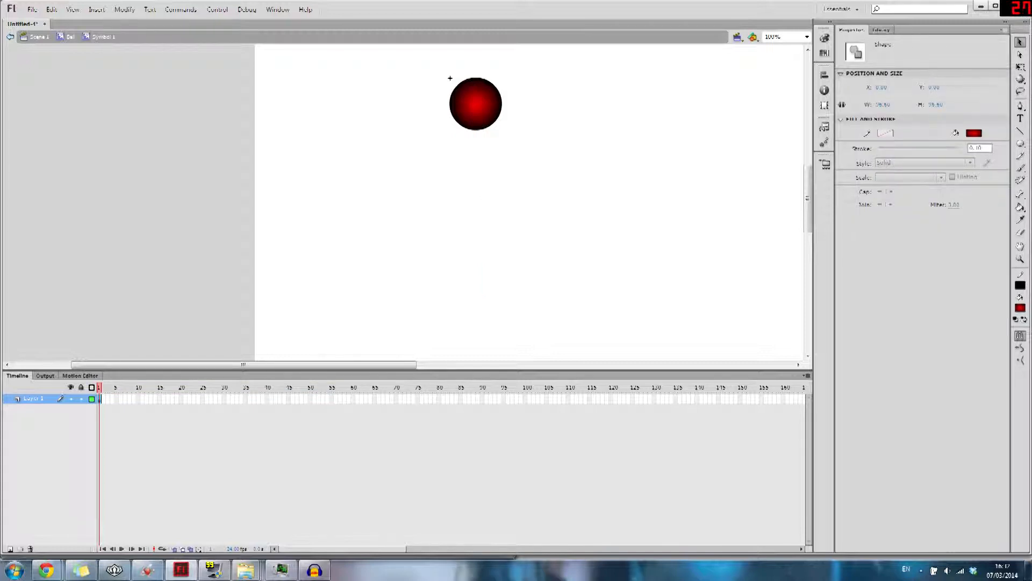
pyautogui.rightClick(476, 93)
pyautogui.press('Escape')
pyautogui.press('Escape')
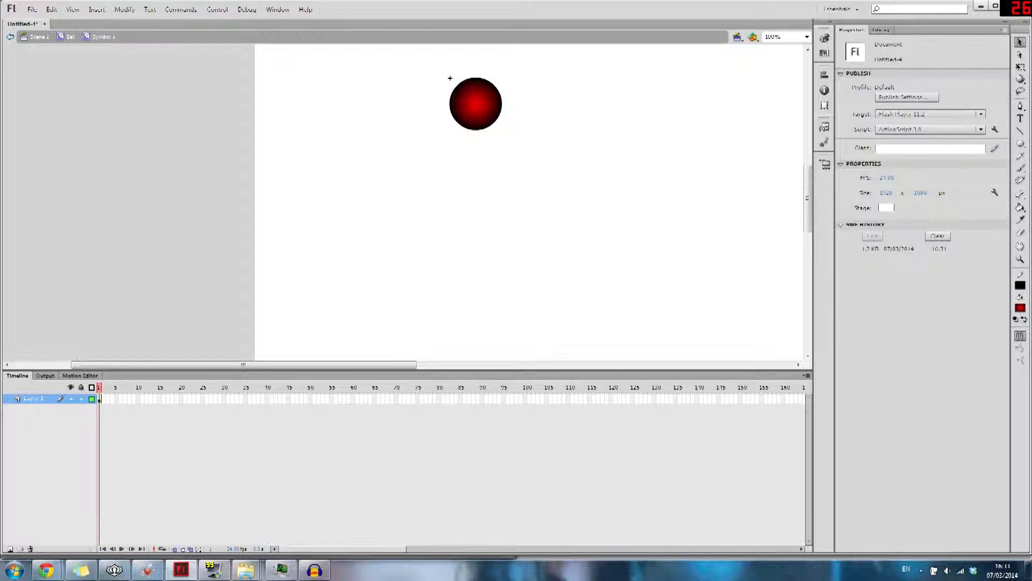
# Insert a keyframe at frame 29 of Symbol 1 and shape-tween the ball into one with a flattened bottom
pyautogui.rightClick(226, 398)
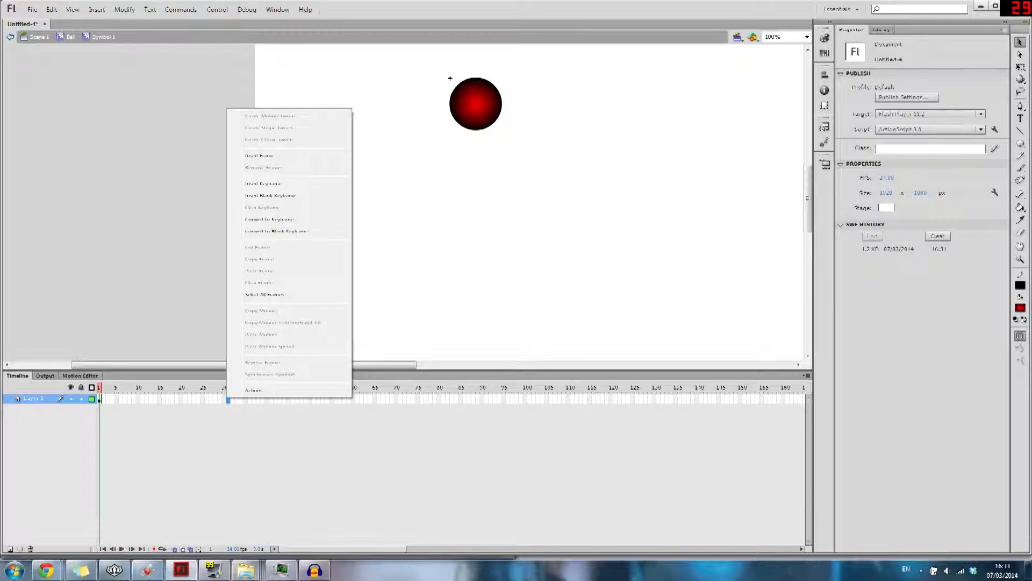
pyautogui.click(215, 399)
pyautogui.rightClick(215, 398)
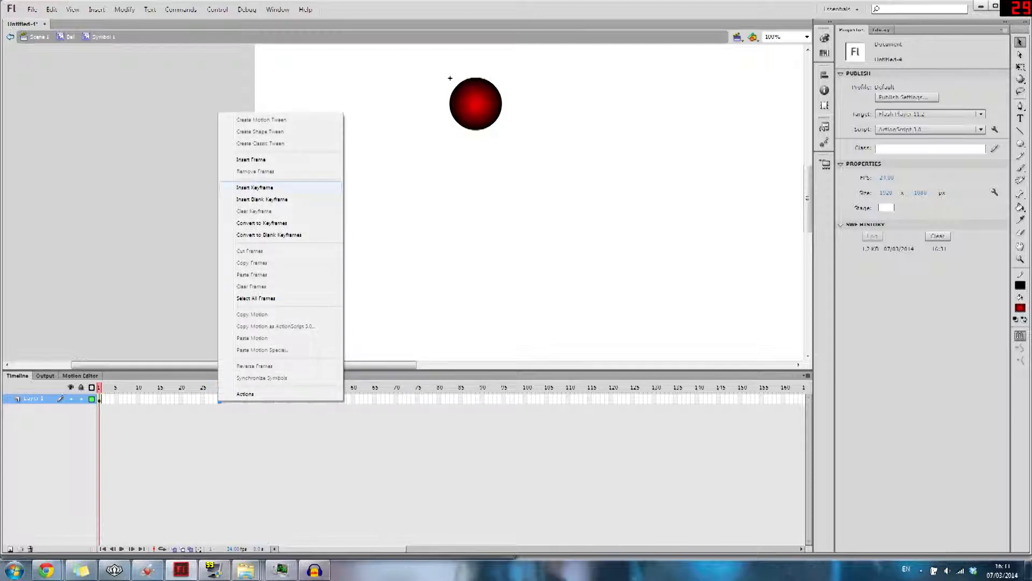
pyautogui.click(269, 187)
pyautogui.click(450, 78)
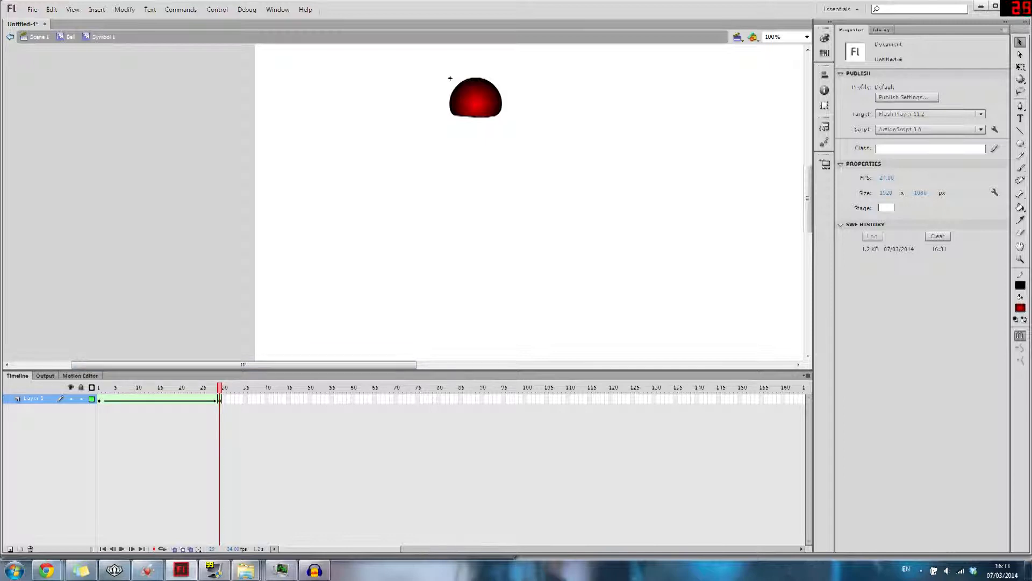
# Insert a keyframe at frame 35 of Symbol 1 and try to pull the flattened bottom edge down
pyautogui.rightClick(245, 399)
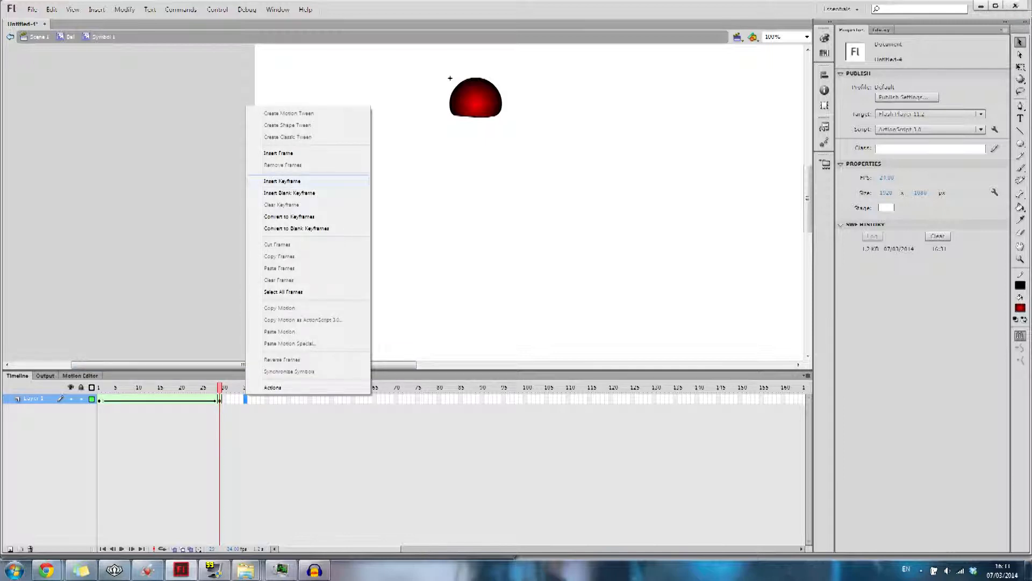
pyautogui.click(282, 180)
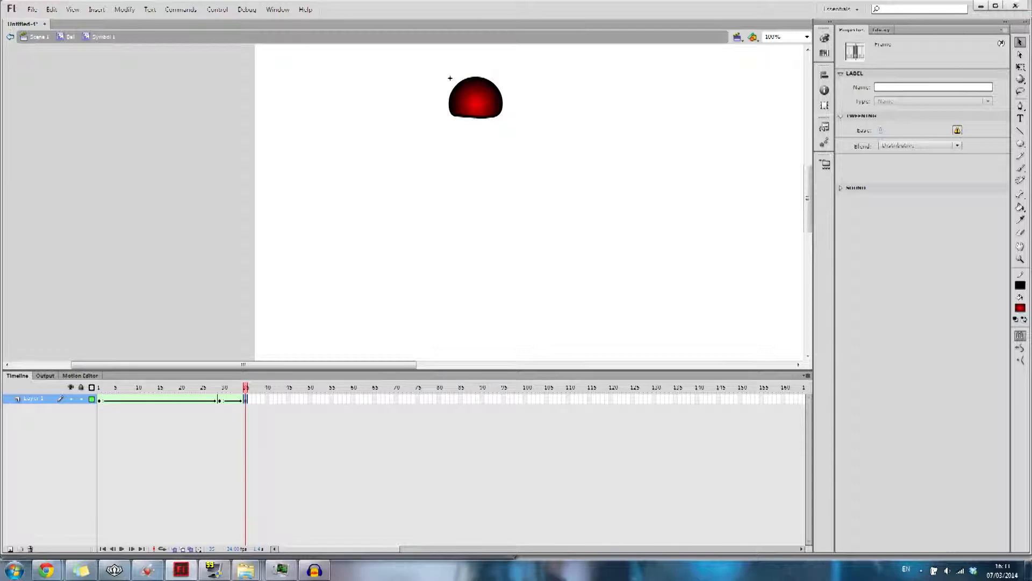
pyautogui.press('Escape')
pyautogui.moveTo(477, 117); pyautogui.dragTo(479, 139)
pyautogui.hotkey('ctrl', 'z')
# Replace the flattened ball at frame 35 with a copy of the round ball from frame 1
pyautogui.moveTo(419, 59); pyautogui.dragTo(581, 166)
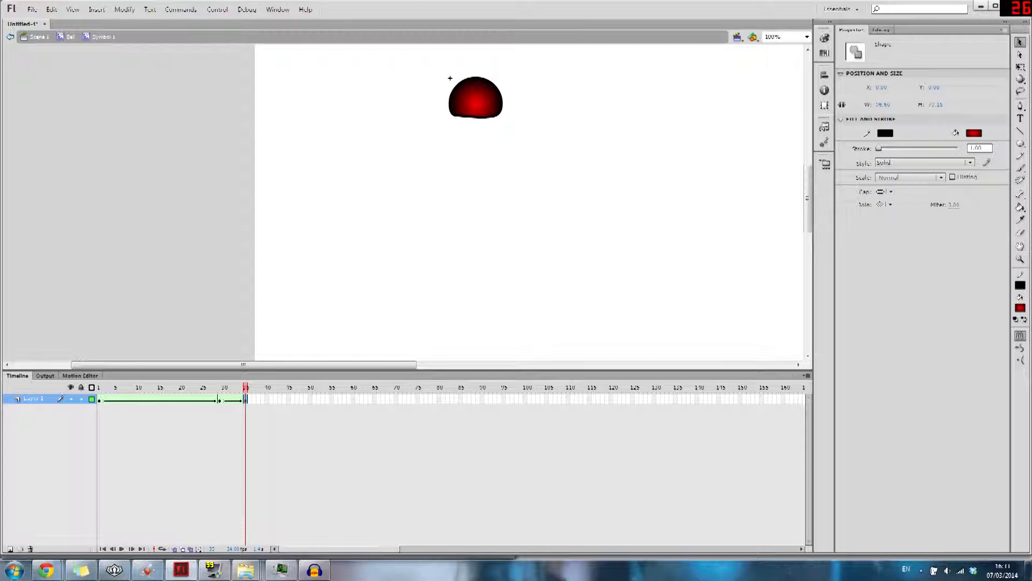
pyautogui.press('Delete')
pyautogui.moveTo(246, 387); pyautogui.dragTo(202, 387)
pyautogui.hotkey('shift', ',')
pyautogui.moveTo(408, 54); pyautogui.dragTo(538, 141)
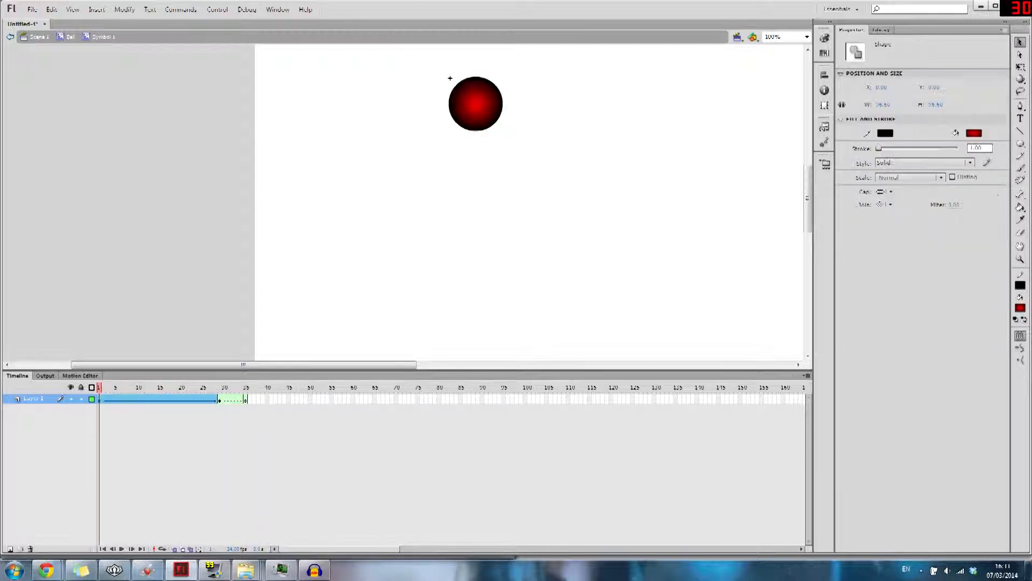
pyautogui.hotkey('shift', '.')
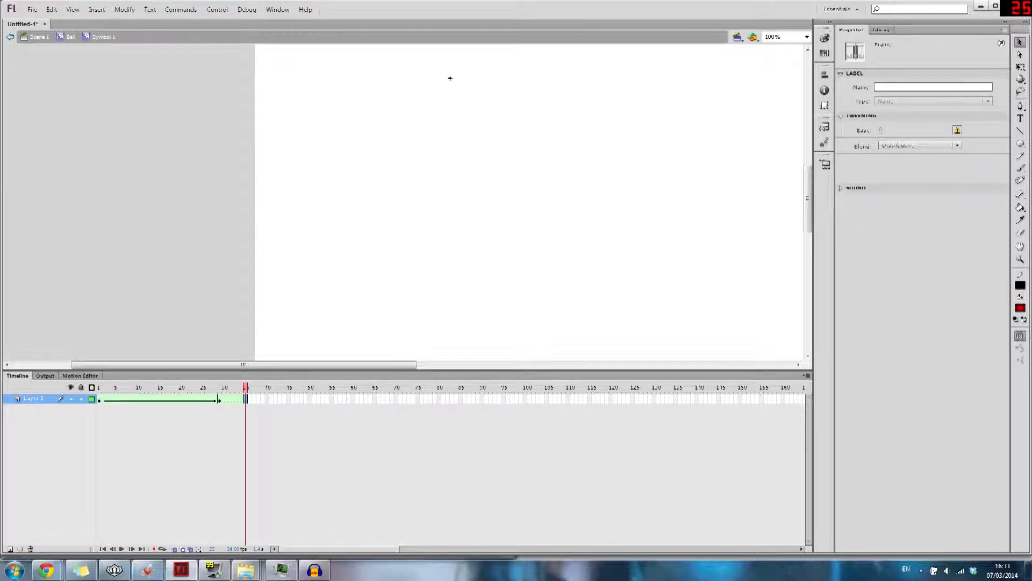
pyautogui.hotkey('ctrl', 'v')
pyautogui.moveTo(402, 202); pyautogui.dragTo(472, 132)
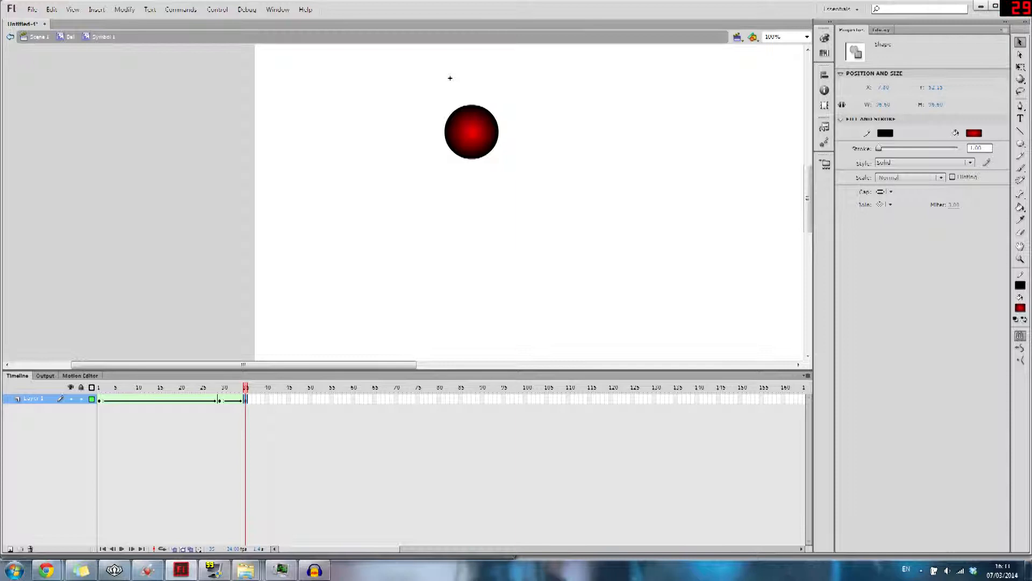
# Turn on onion skin outlines and nudge the pasted ball at frame 35 up towards its original position
pyautogui.click(190, 549)
pyautogui.click(190, 549)
pyautogui.click(190, 548)
pyautogui.moveTo(471, 132)
pyautogui.mouseDown()
pyautogui.moveTo(521, 111)
pyautogui.moveTo(473, 123)
pyautogui.mouseUp()
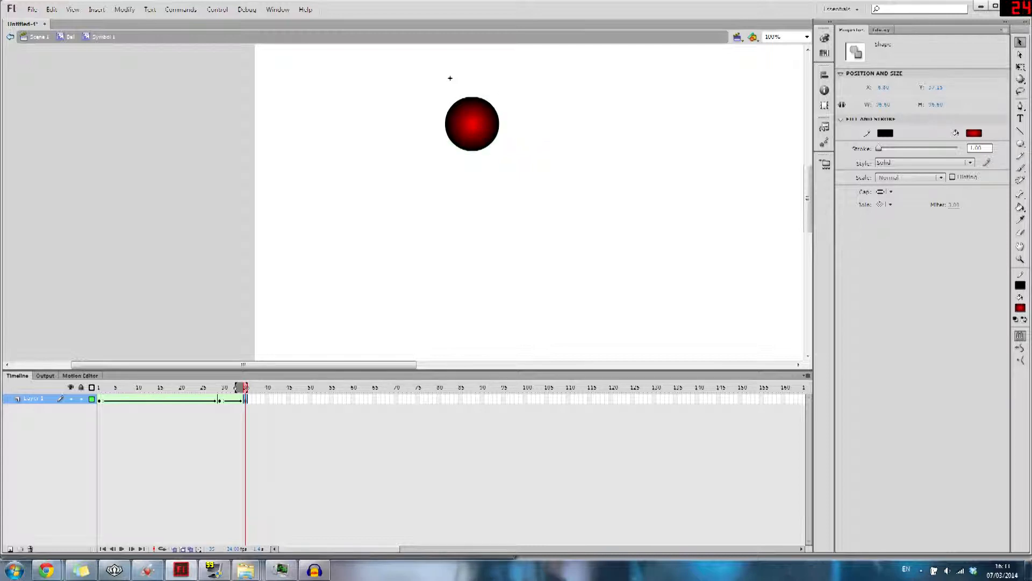
pyautogui.press('Delete')
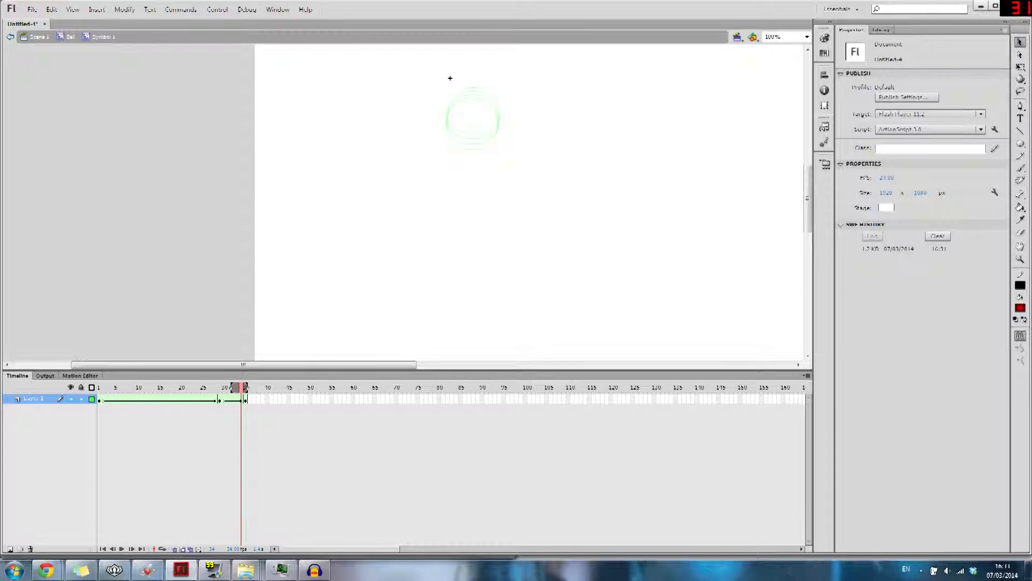
pyautogui.hotkey('ctrl', 'z')
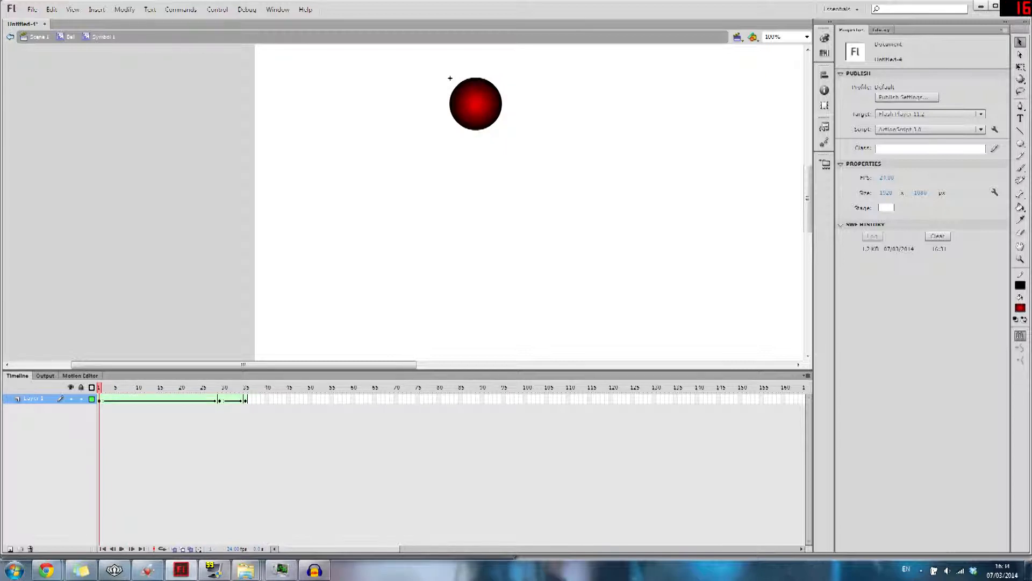
# Return to the Ball symbol to play its tween, go back to Scene 1 and test the movie
pyautogui.doubleClick(450, 78)
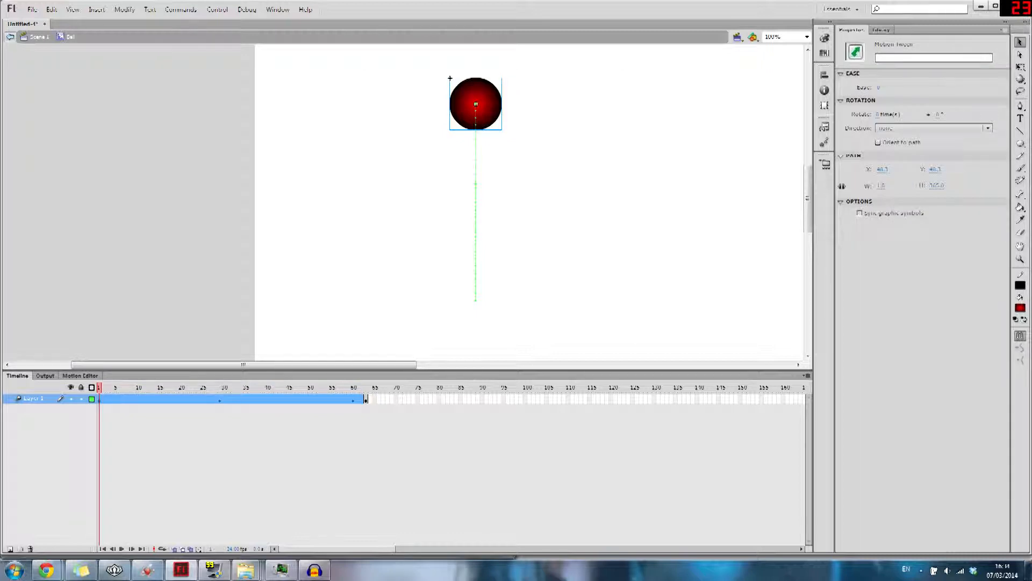
pyautogui.click(450, 78)
pyautogui.press('Return')
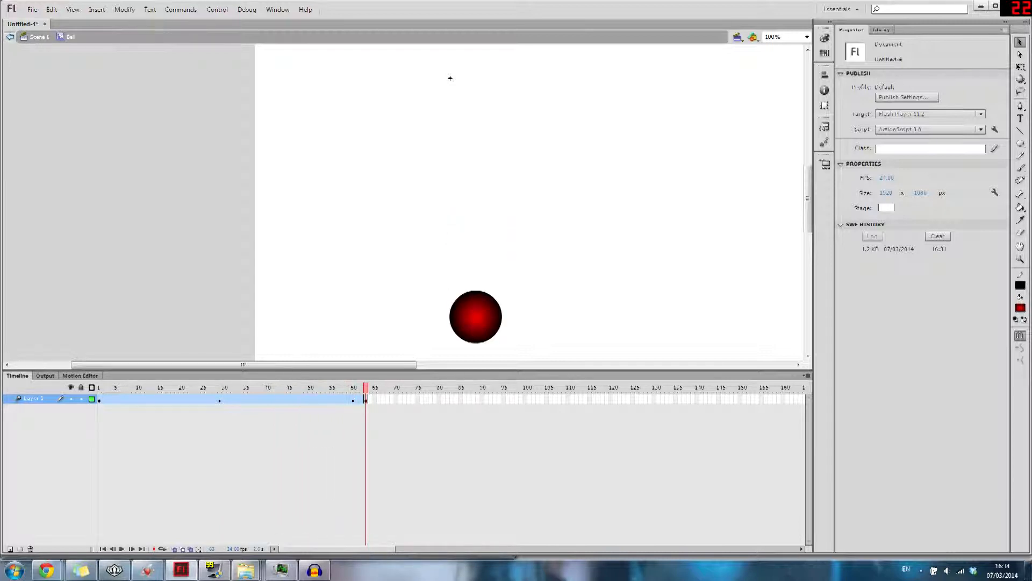
pyautogui.click(10, 37)
pyautogui.hotkey('ctrl', 'Return')
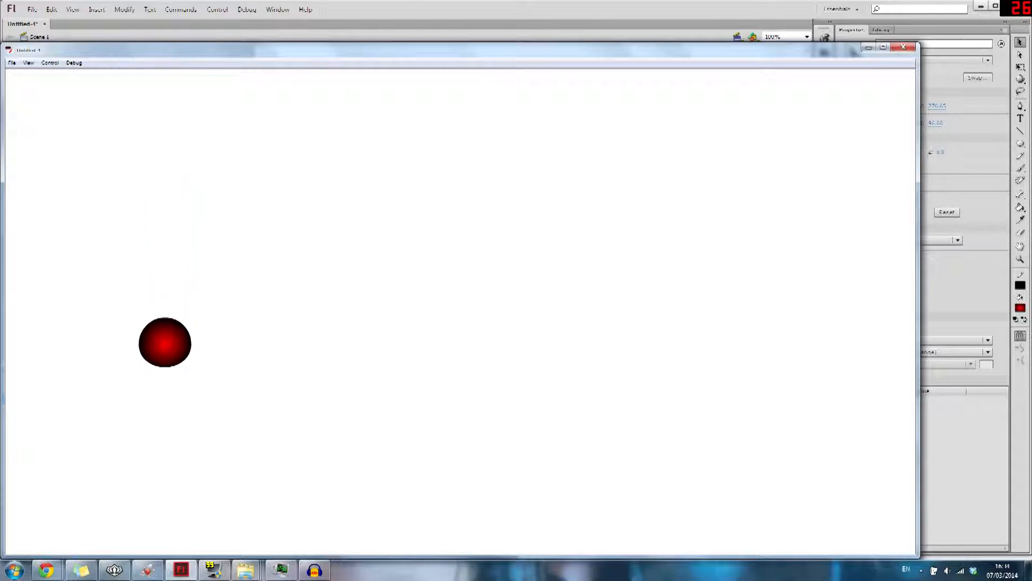
pyautogui.click(903, 47)
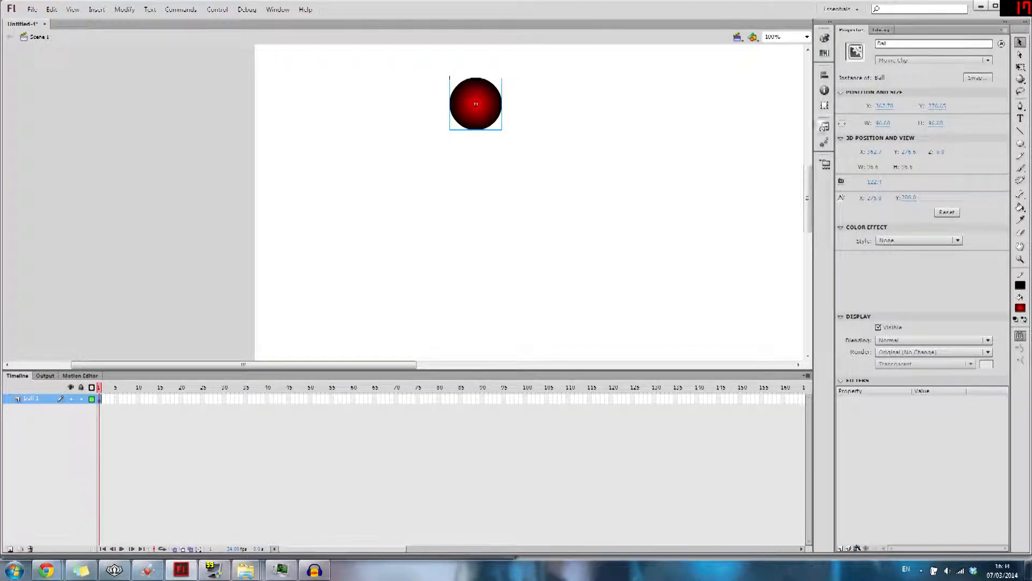
# Reopen the Ball symbol and play its motion tween from frame 1
pyautogui.doubleClick(450, 78)
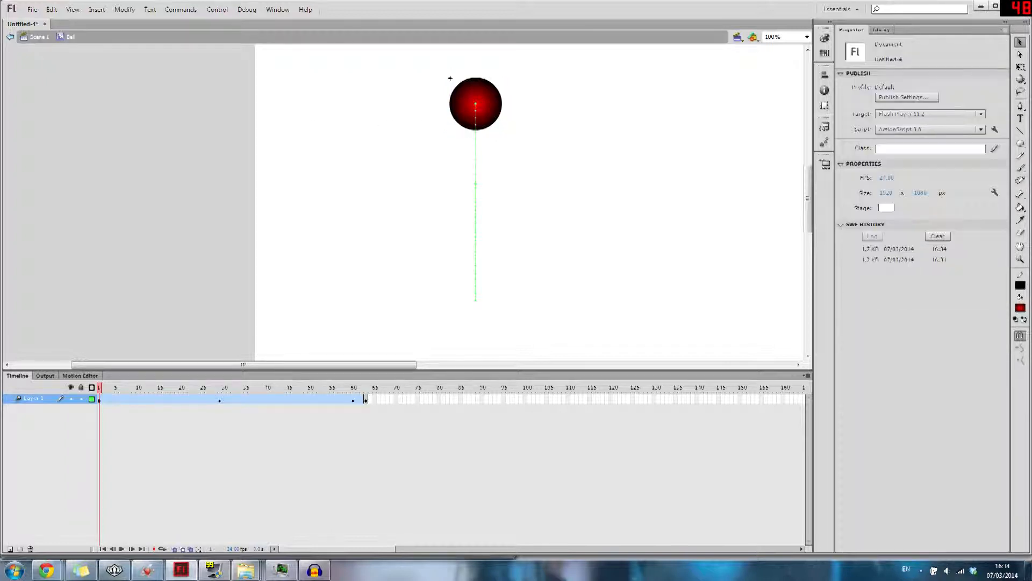
pyautogui.click(99, 399)
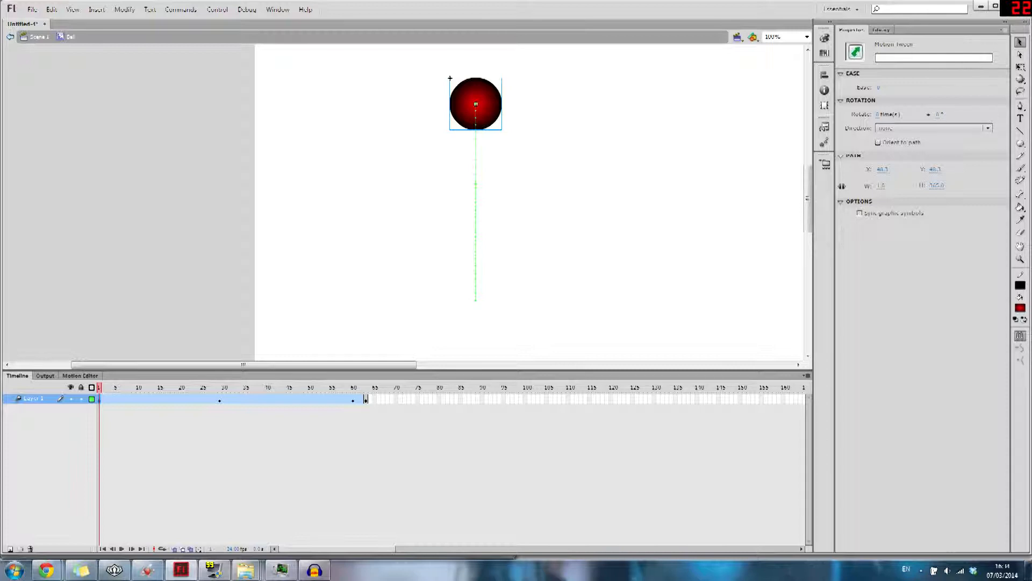
pyautogui.press('Return')
pyautogui.moveTo(314, 387); pyautogui.dragTo(99, 387)
pyautogui.click(450, 78)
pyautogui.click(450, 78)
# Show the symbol library and try to place a symbol from it into the Ball's tween
pyautogui.press('F9')
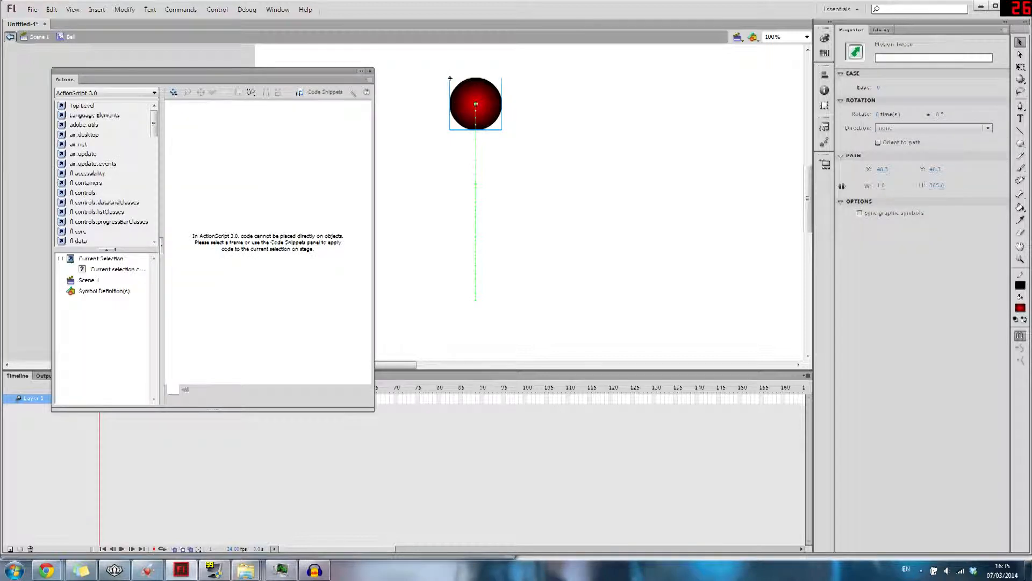
pyautogui.press('F9')
pyautogui.hotkey('ctrl', 'l')
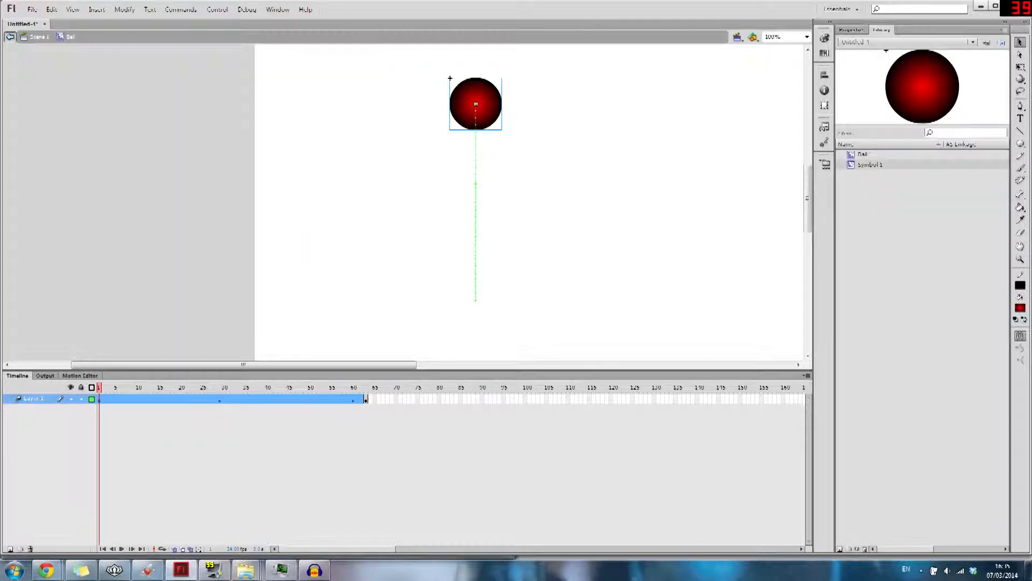
pyautogui.hotkey('ctrl', 'F3')
pyautogui.hotkey('ctrl', 'l')
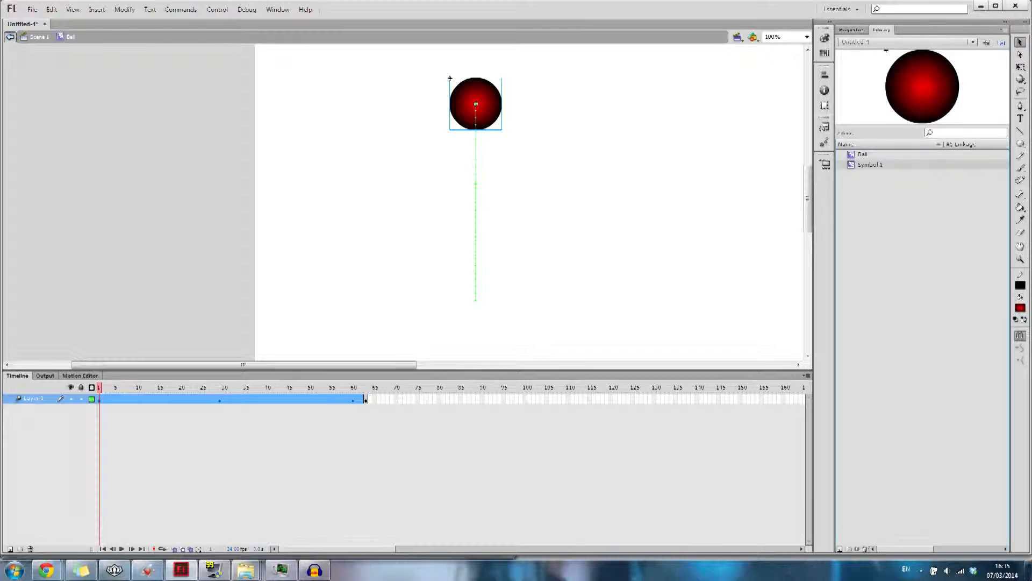
pyautogui.moveTo(750, 146); pyautogui.dragTo(557, 89)
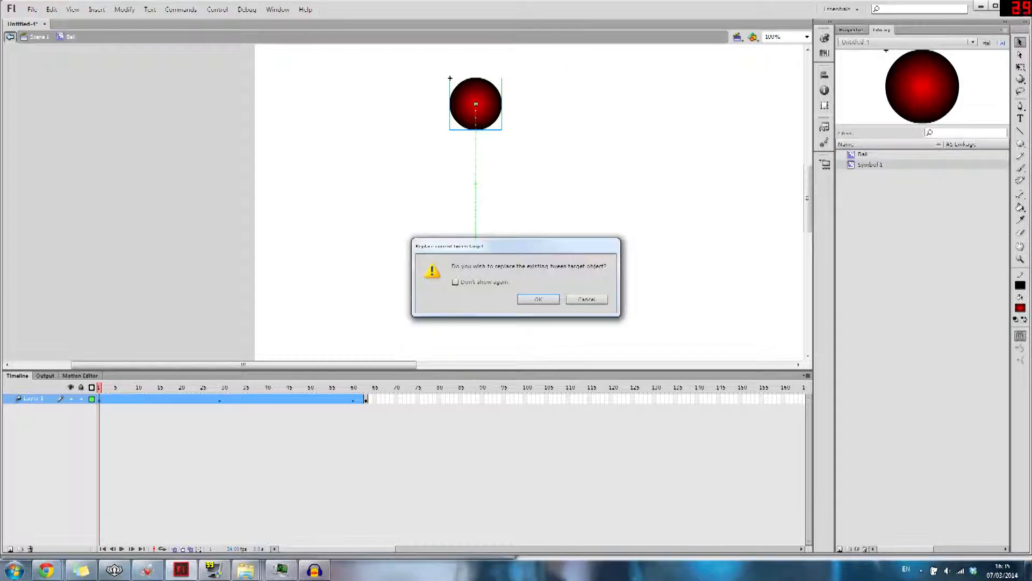
pyautogui.press('Return')
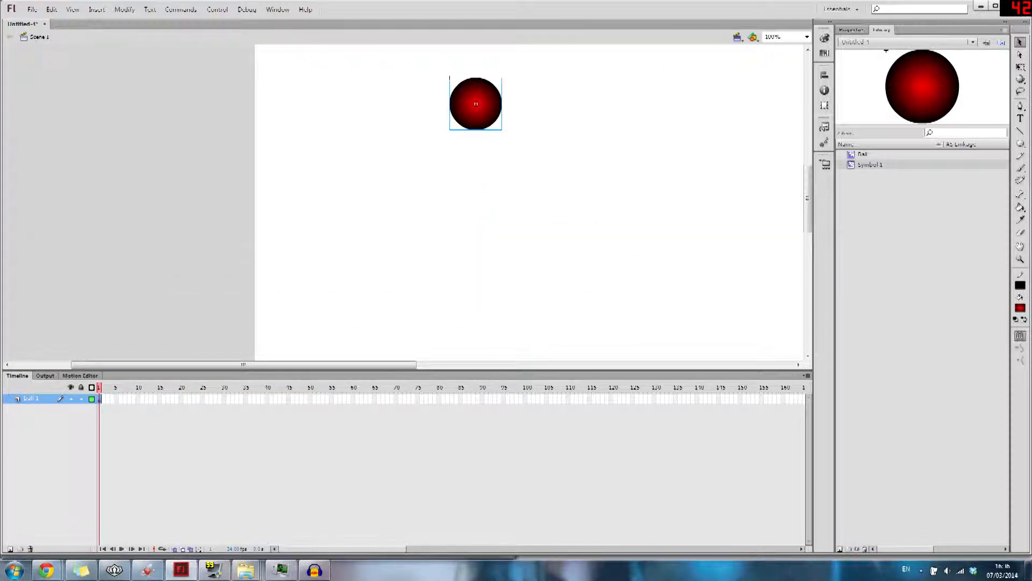
# Lay out three instances of the Ball symbol in a horizontal row on the stage of Scene 1
pyautogui.moveTo(476, 103); pyautogui.dragTo(546, 104)
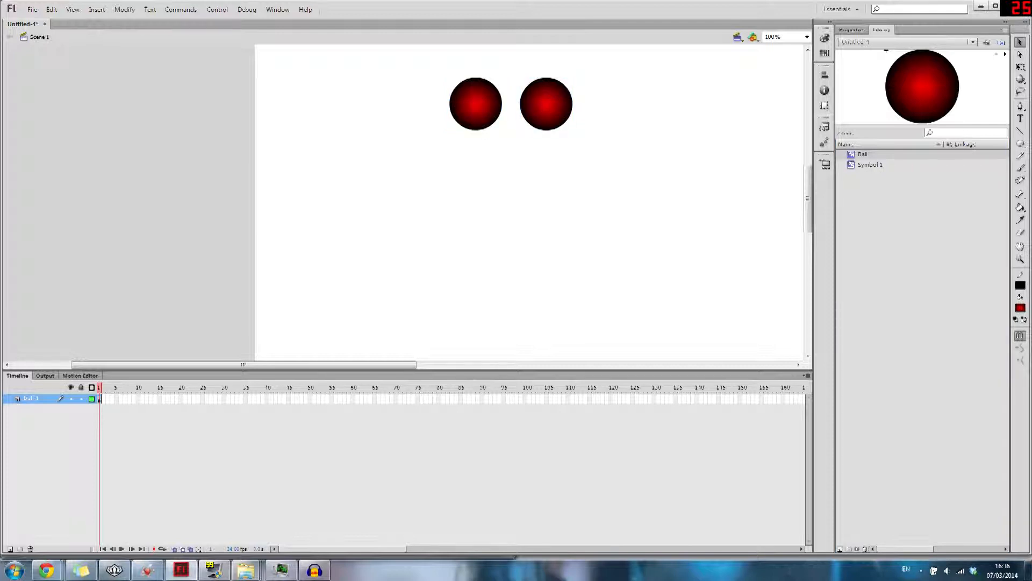
pyautogui.click(476, 103)
pyautogui.moveTo(403, 297); pyautogui.dragTo(710, 61)
pyautogui.press('Delete')
pyautogui.moveTo(862, 155); pyautogui.dragTo(514, 117)
pyautogui.moveTo(514, 117); pyautogui.dragTo(586, 118)
# Test the movie to view the three balls animating together, and close the preview
pyautogui.hotkey('ctrl', 'Return')
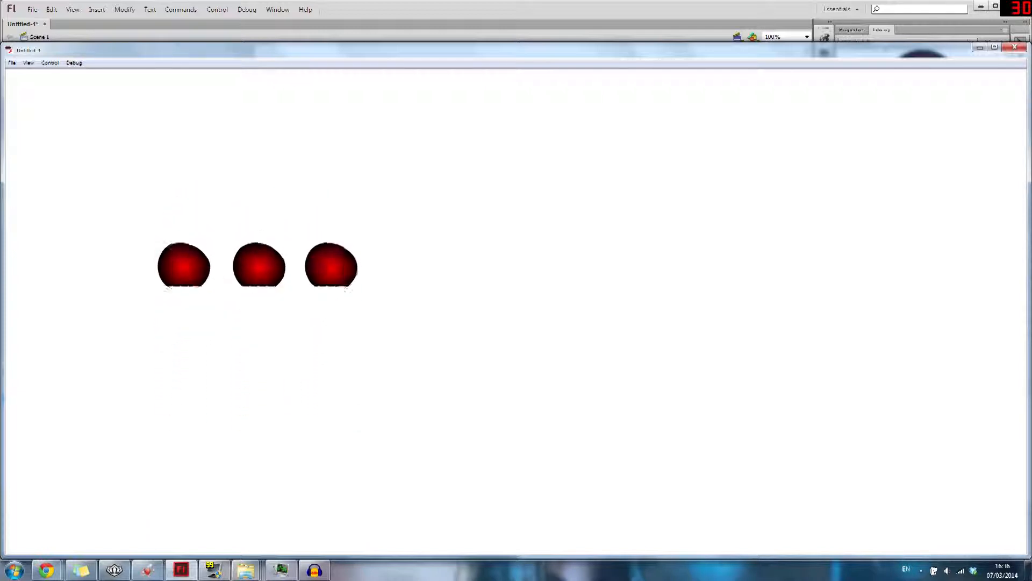
pyautogui.hotkey('ctrl', 'w')
pyautogui.press('Escape')
# Add the text "Demo" to the stage of Scene 1, below and to one side of the row of balls
pyautogui.press('t')
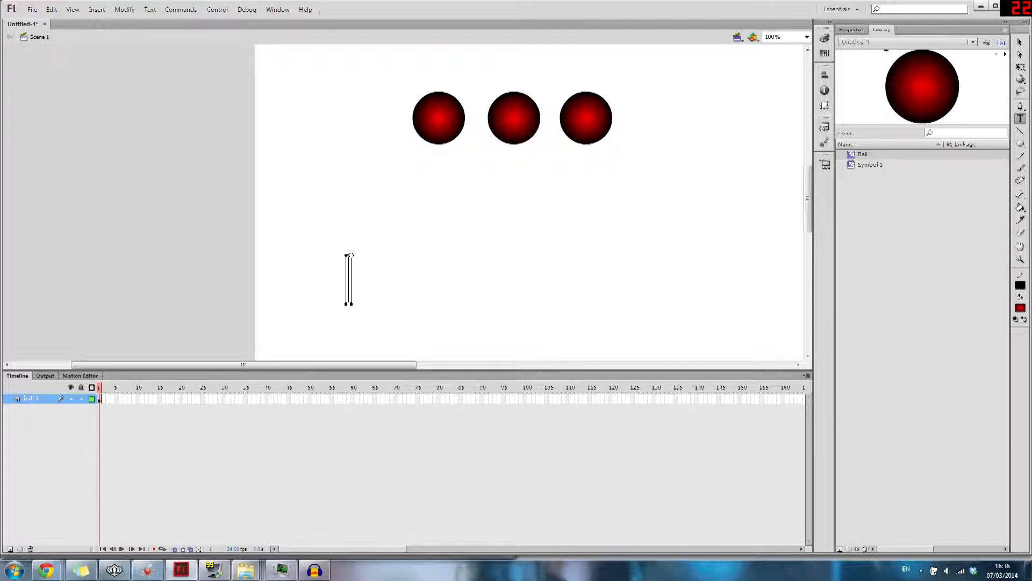
pyautogui.write('demo')
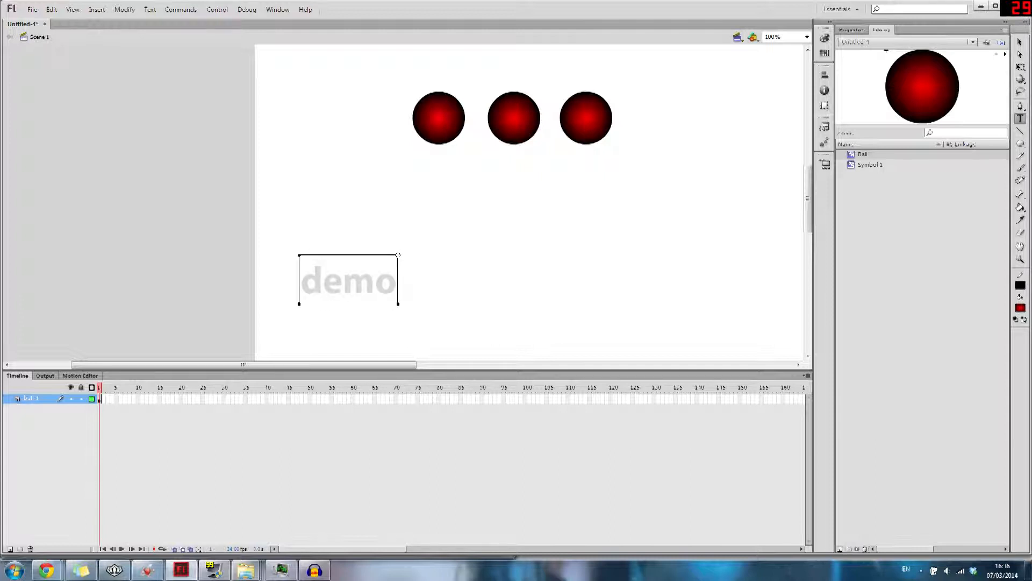
pyautogui.press('Home')
pyautogui.hotkey('shift', 'Right')
pyautogui.write('D')
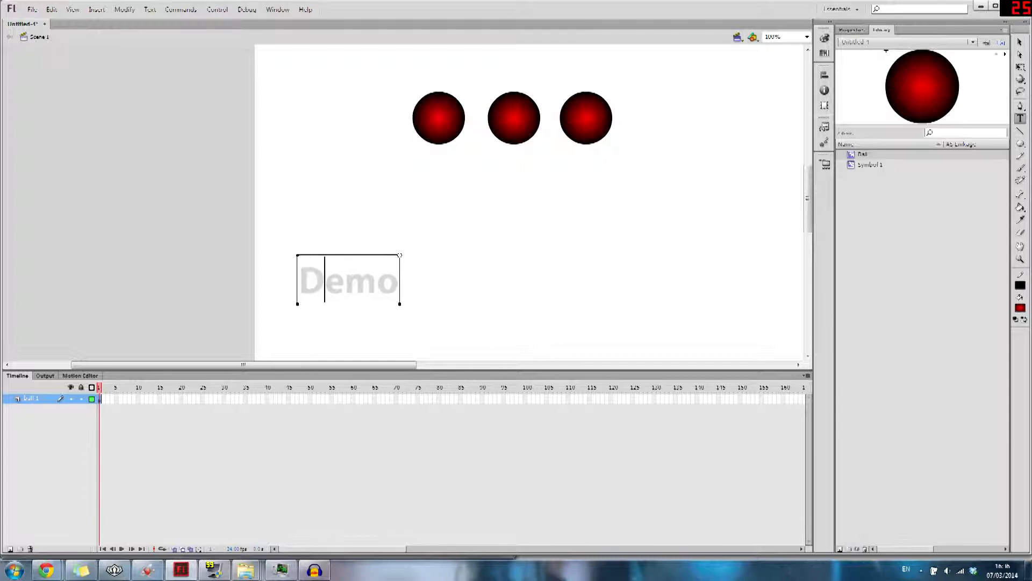
pyautogui.hotkey('shift', 'Left')
pyautogui.press('Left')
pyautogui.hotkey('shift', 'Right')
pyautogui.hotkey('shift', 'Right')
pyautogui.hotkey('shift', 'Right')
pyautogui.hotkey('shift', 'Right')
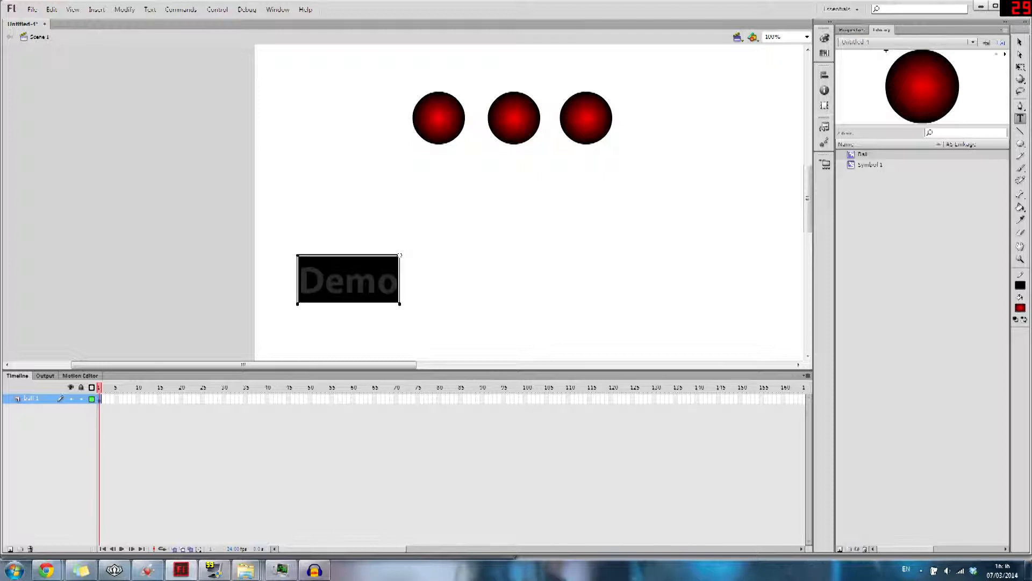
pyautogui.press('Escape')
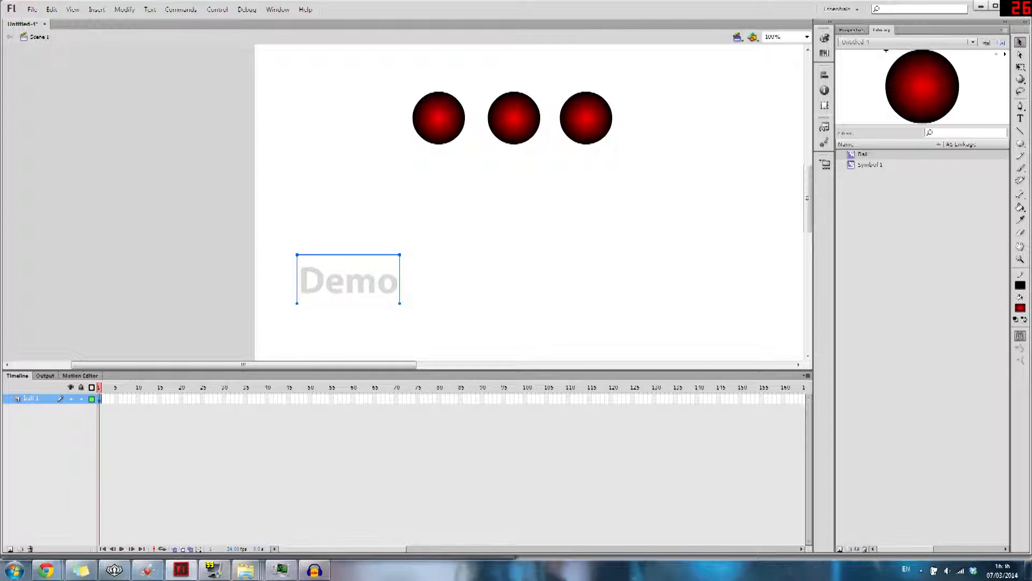
# Convert the Demo text into a Movie Clip symbol, keeping the default name
pyautogui.press('Return')
pyautogui.press('Escape')
pyautogui.click(345, 280)
pyautogui.press('Escape')
pyautogui.rightClick(387, 269)
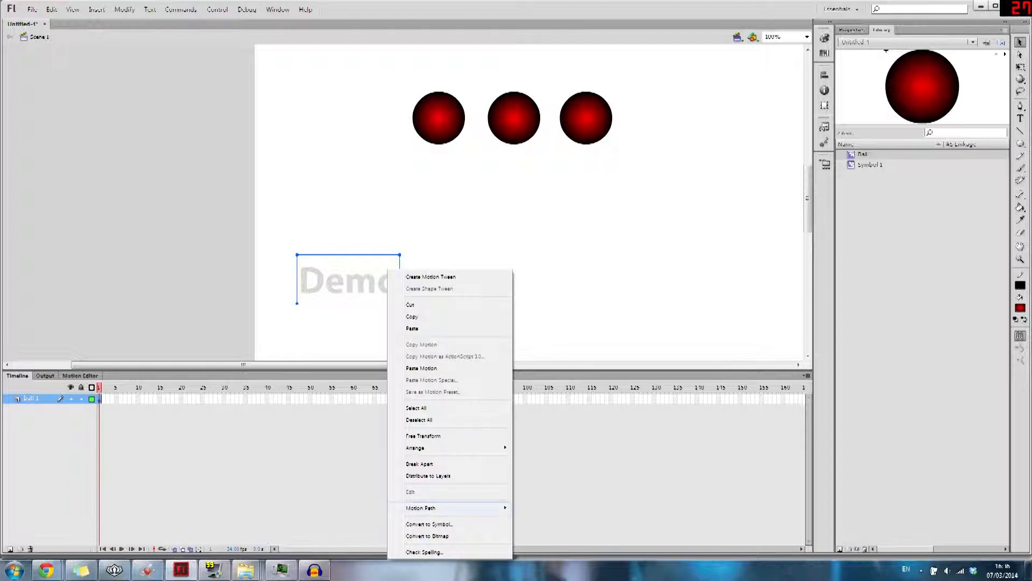
pyautogui.click(429, 524)
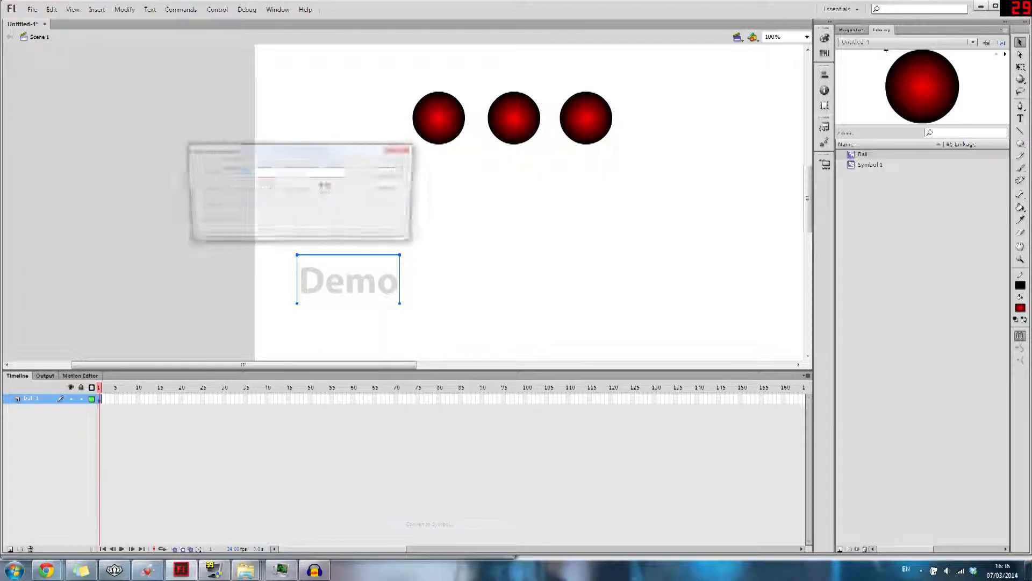
pyautogui.click(267, 190)
pyautogui.click(251, 200)
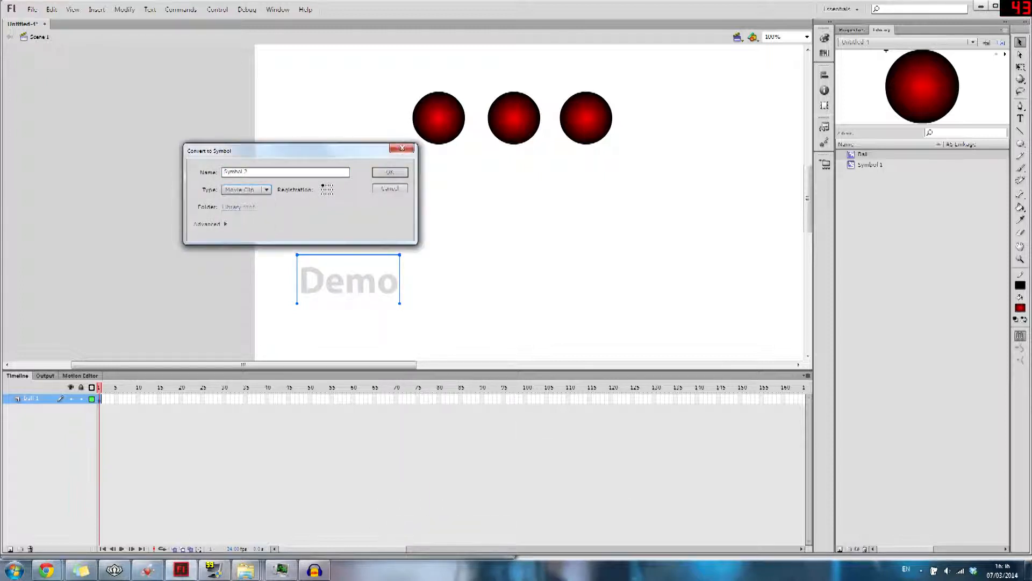
pyautogui.click(389, 172)
# Open the Demo text's movie clip for editing and shorten its text on frame 1 to "D"
pyautogui.doubleClick(346, 282)
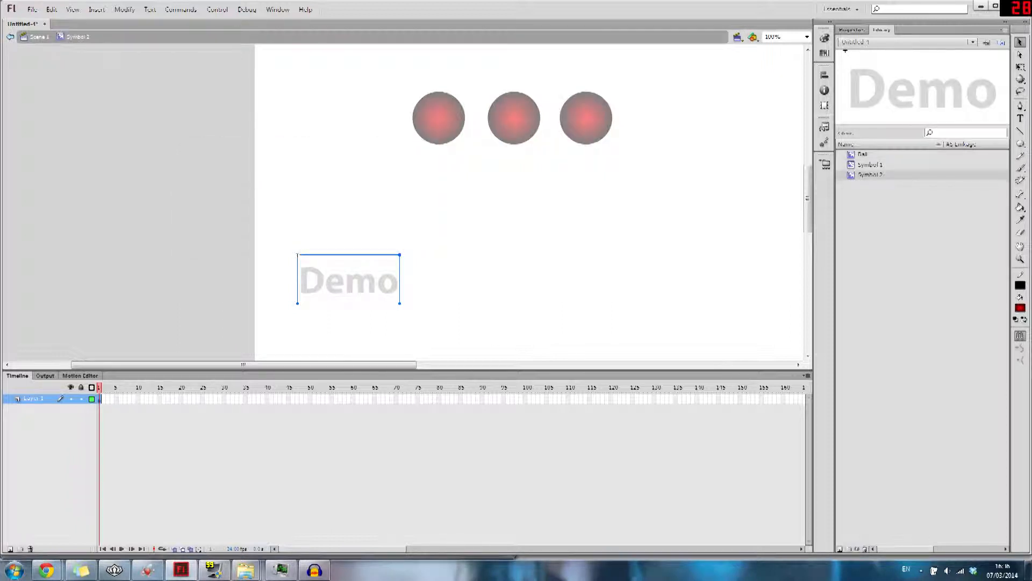
pyautogui.click(1020, 119)
pyautogui.moveTo(324, 279); pyautogui.dragTo(400, 254)
pyautogui.press('BackSpace')
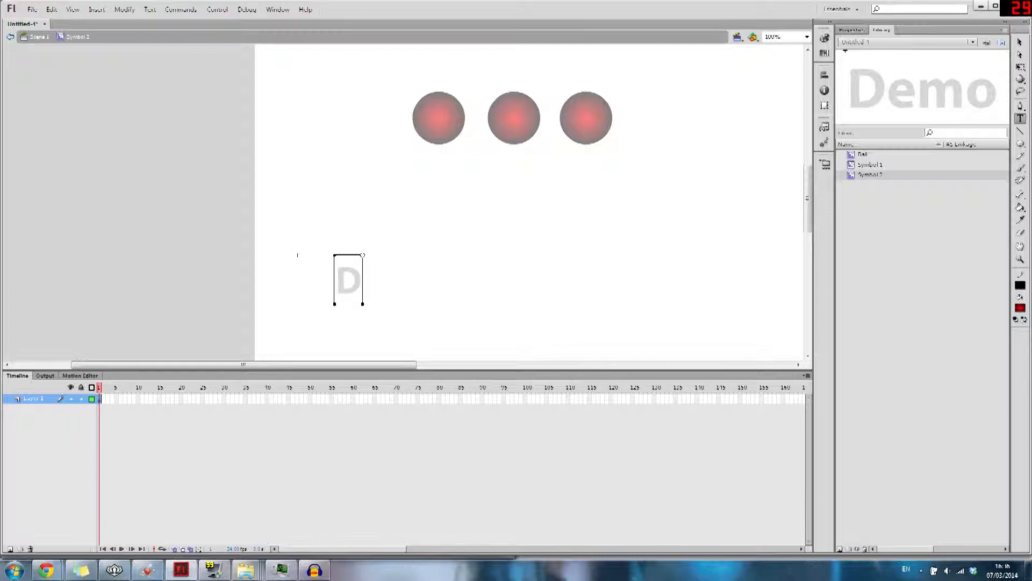
# Insert a keyframe at frame 10 of the text clip and extend its text to "De"
pyautogui.rightClick(138, 399)
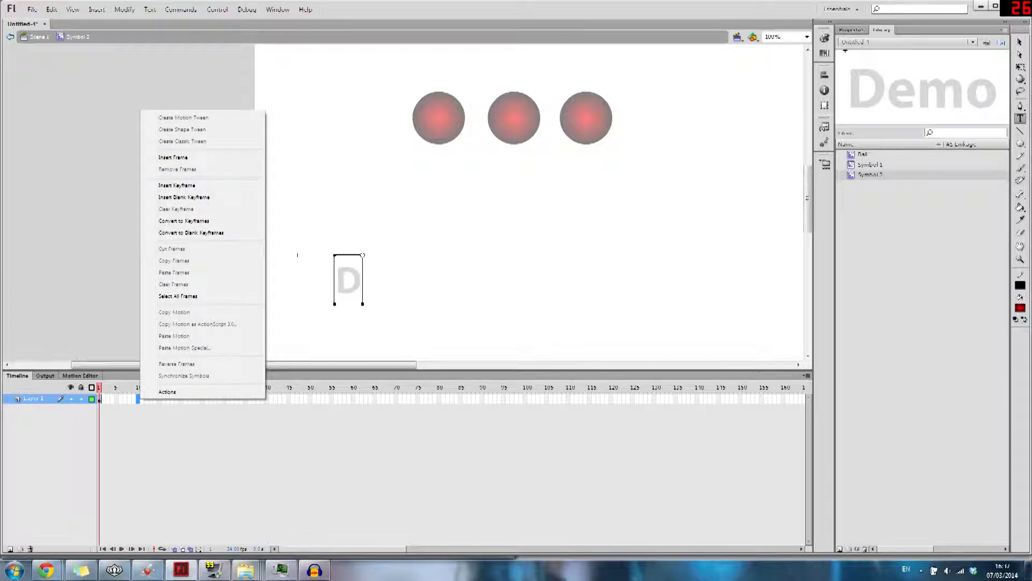
pyautogui.click(215, 182)
pyautogui.click(359, 282)
pyautogui.write('e')
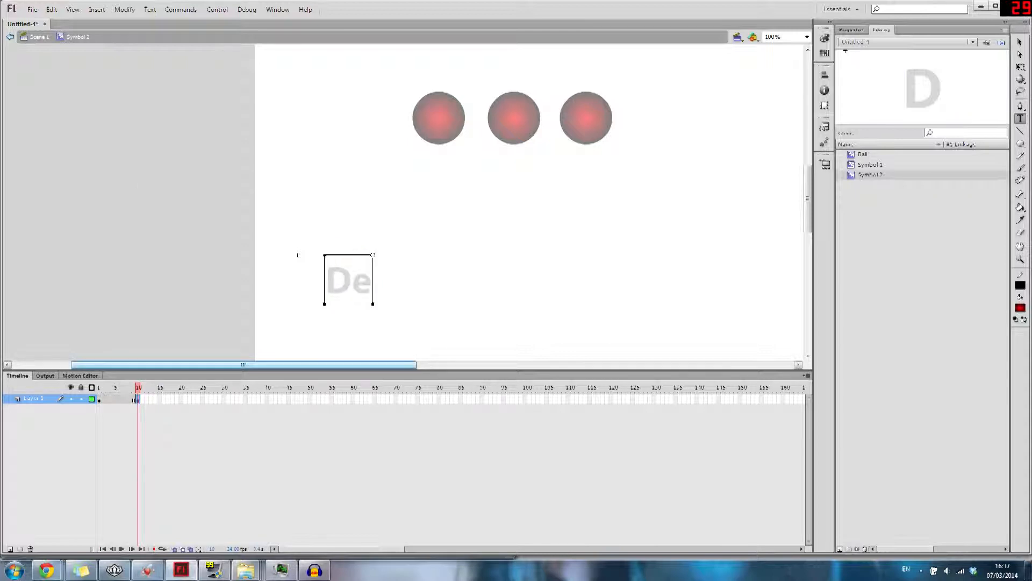
# Insert a keyframe at frame 20 of the text clip and extend its text to "Dem"
pyautogui.rightClick(180, 399)
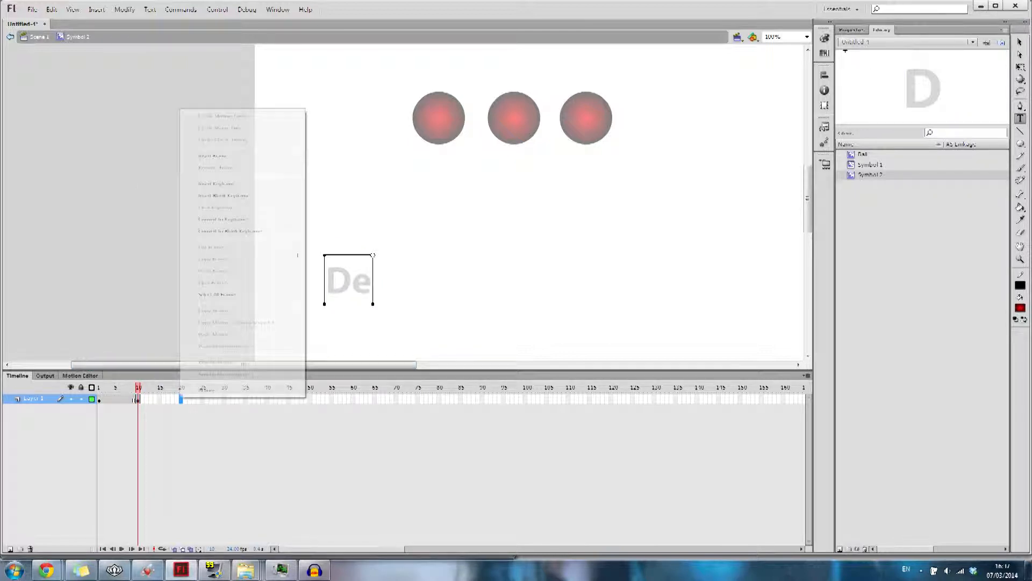
pyautogui.click(215, 183)
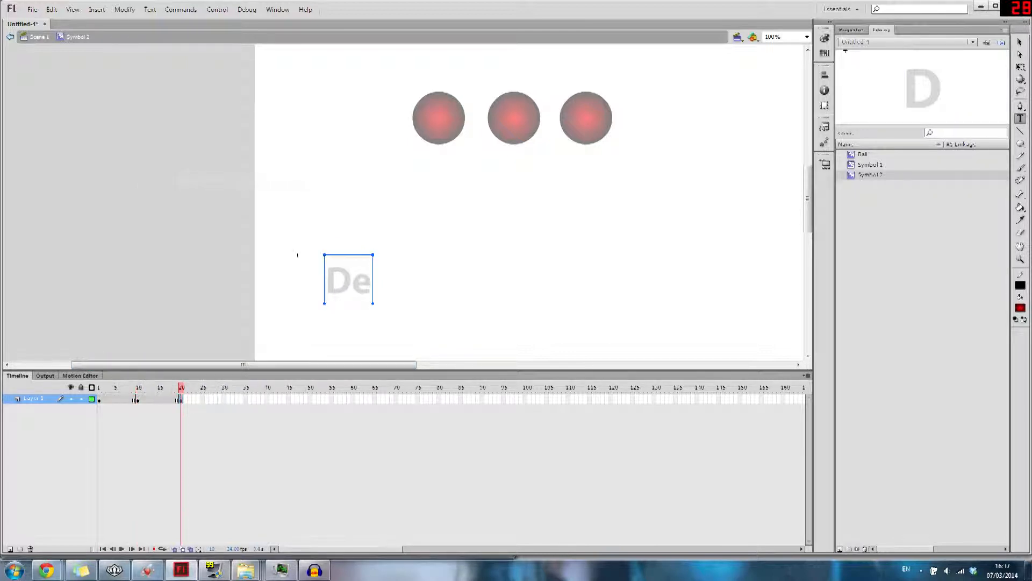
pyautogui.click(368, 281)
pyautogui.write('m')
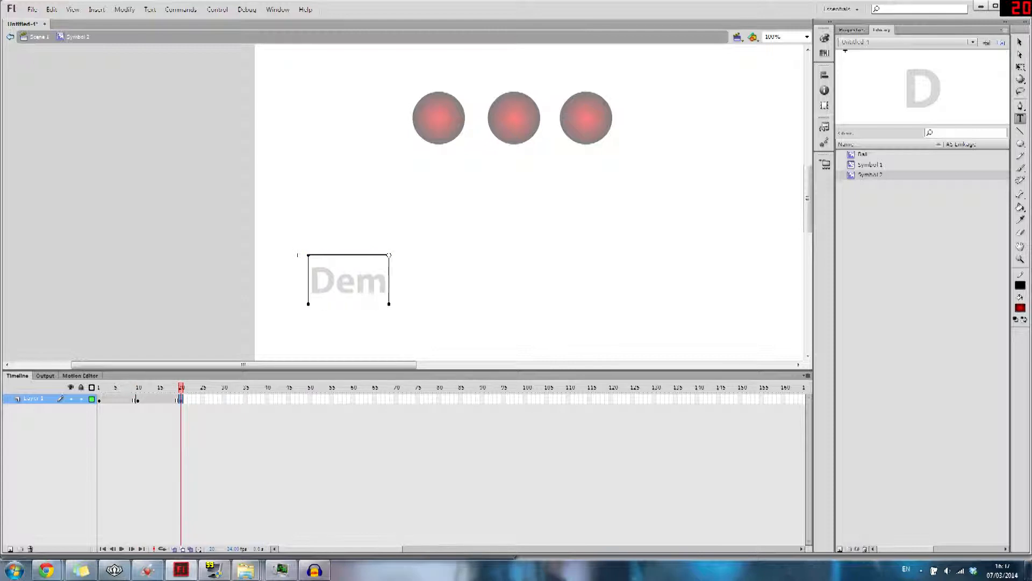
# Insert a keyframe at frame 30 with the text completed to "Demo", and hold it with another keyframe at frame 40
pyautogui.rightClick(223, 398)
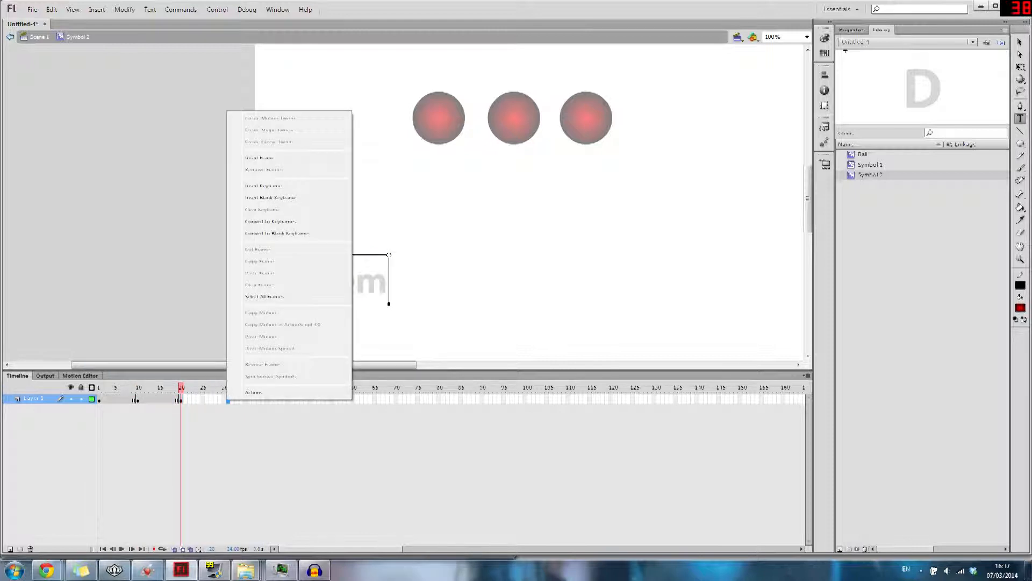
pyautogui.click(259, 185)
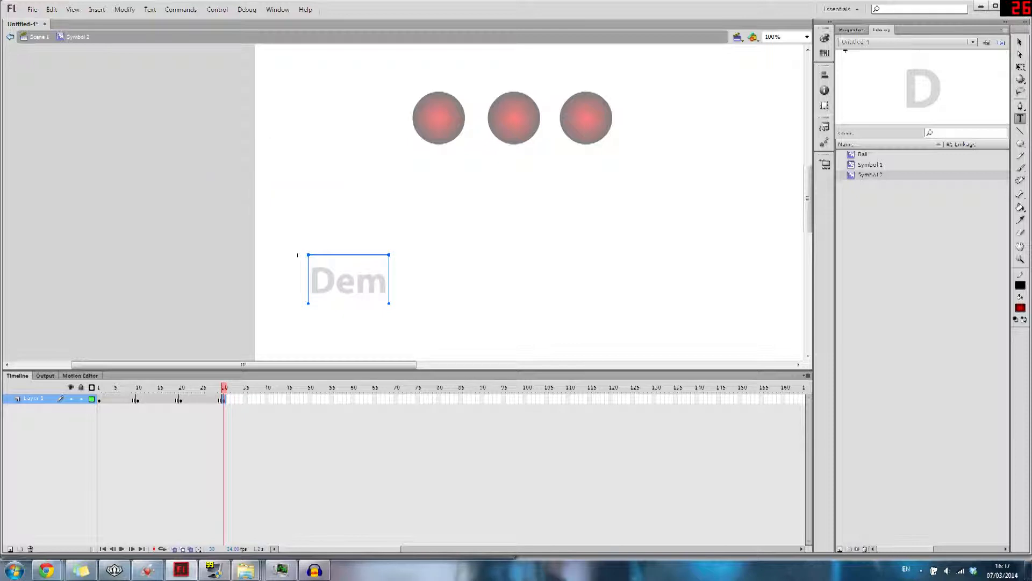
pyautogui.click(386, 282)
pyautogui.rightClick(267, 398)
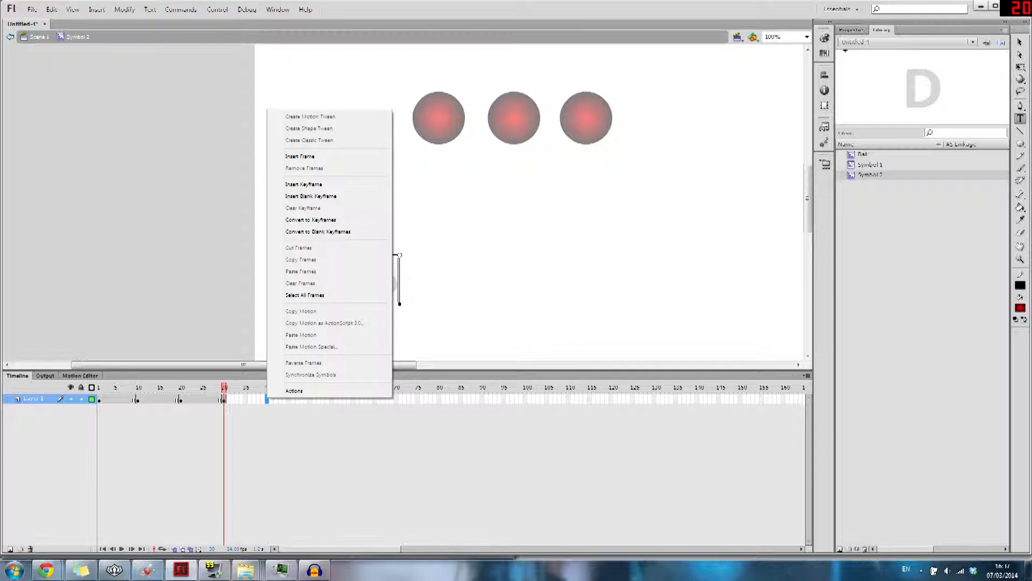
pyautogui.click(304, 184)
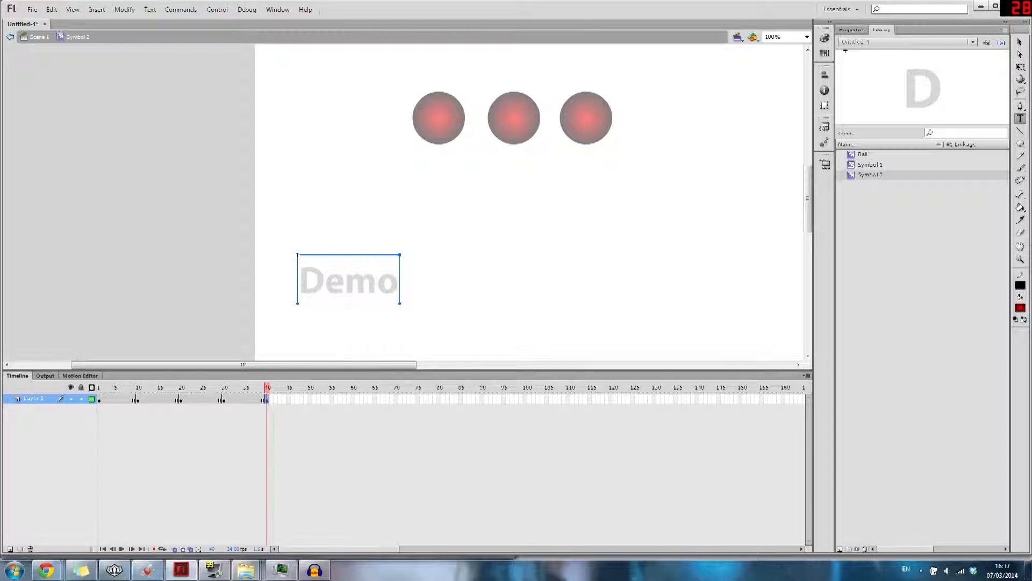
# Return to Scene 1, test the movie to watch the text animate alongside the balls, and close the preview
pyautogui.hotkey('ctrl', 'e')
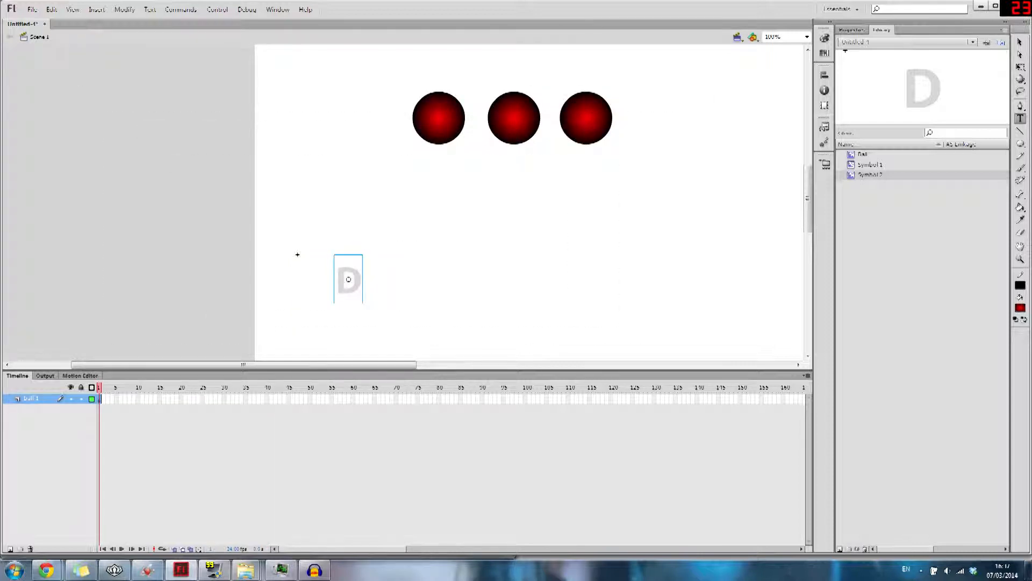
pyautogui.hotkey('ctrl', 'Return')
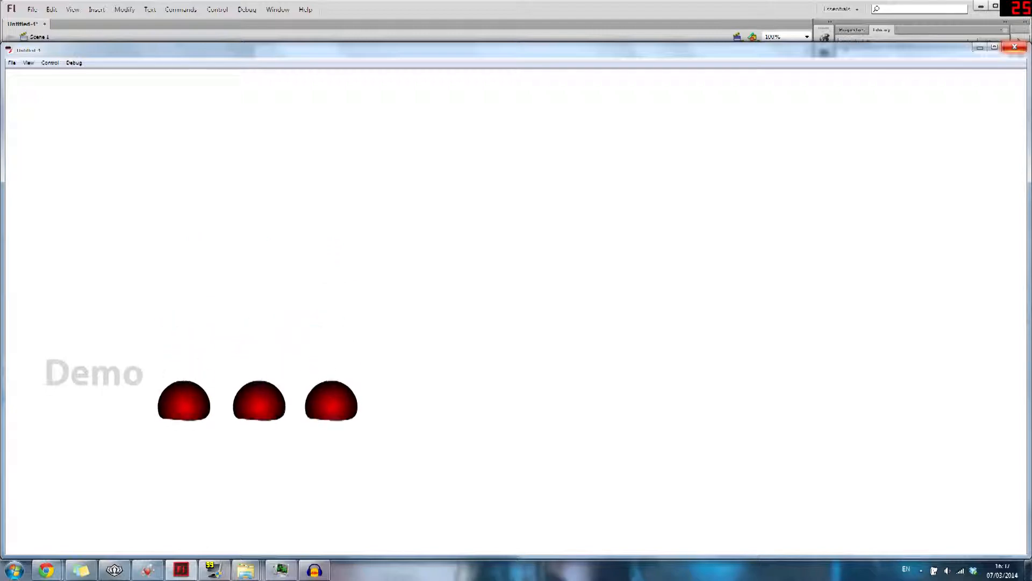
pyautogui.hotkey('ctrl', 'w')
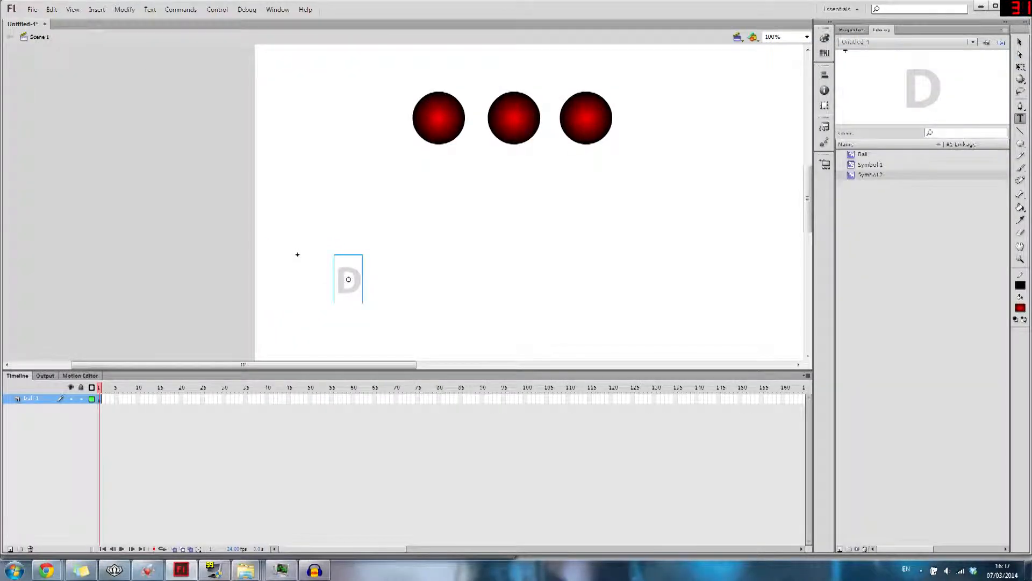
# Enter demo.swf as the Flash output file in the publish settings and dismiss the dialog without publishing
pyautogui.hotkey('alt', 'f')
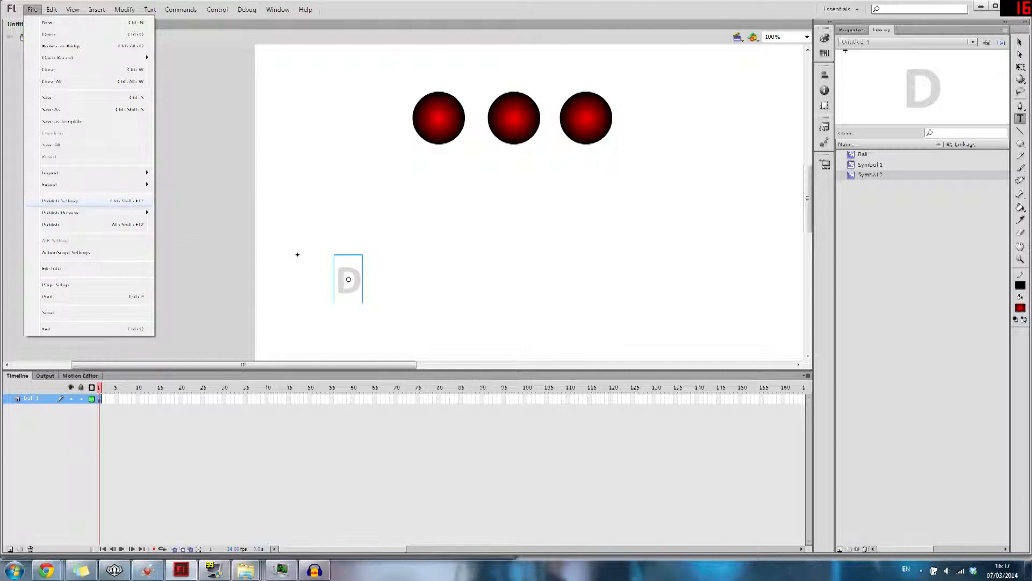
pyautogui.click(60, 201)
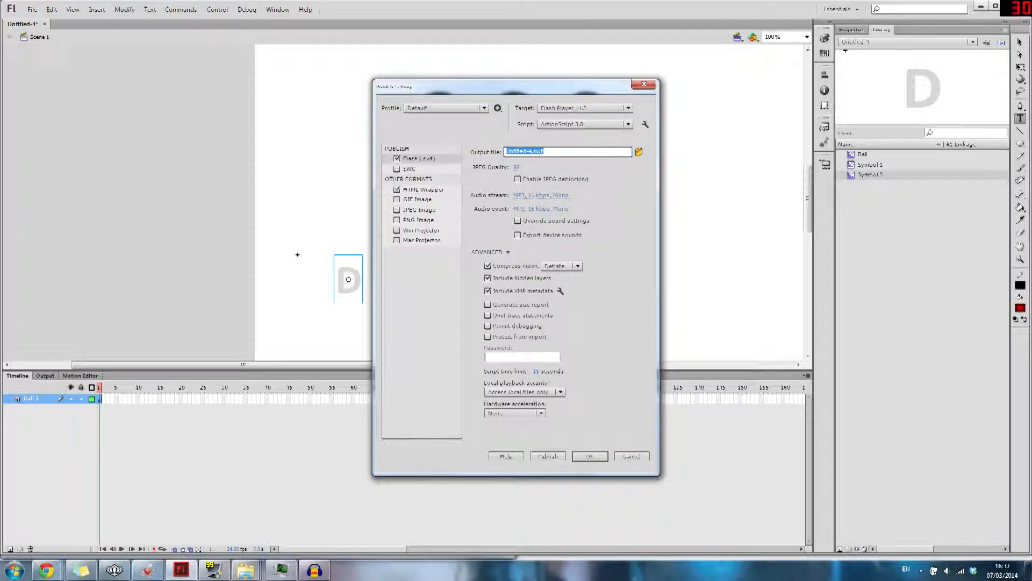
pyautogui.moveTo(495, 85); pyautogui.dragTo(273, 99)
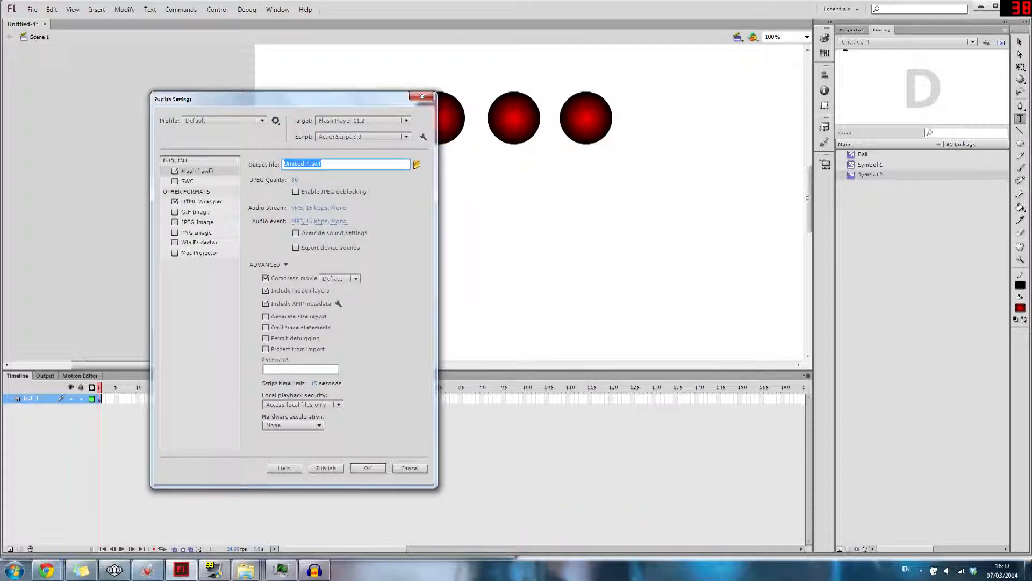
pyautogui.write('demo.swf')
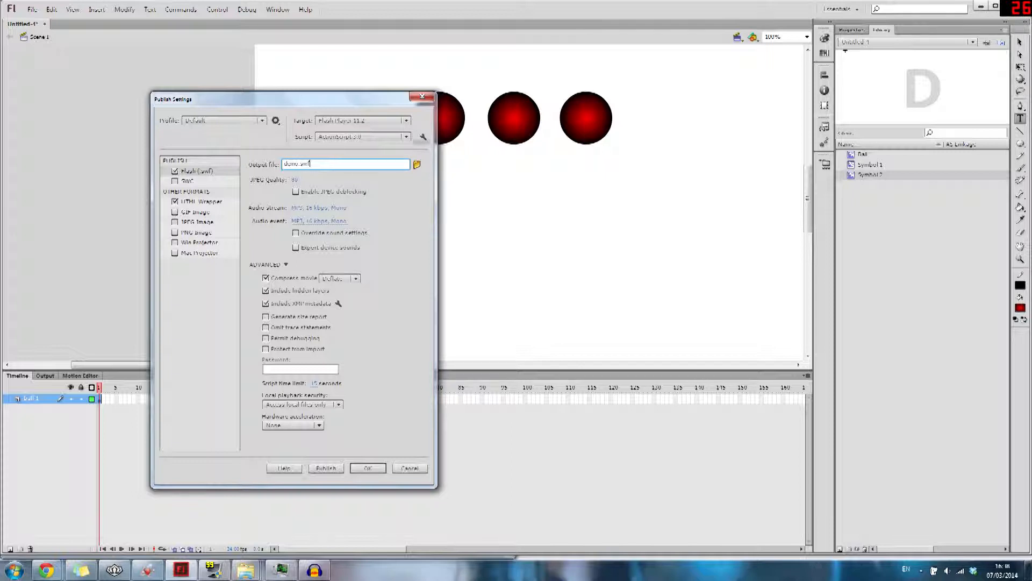
pyautogui.click(422, 96)
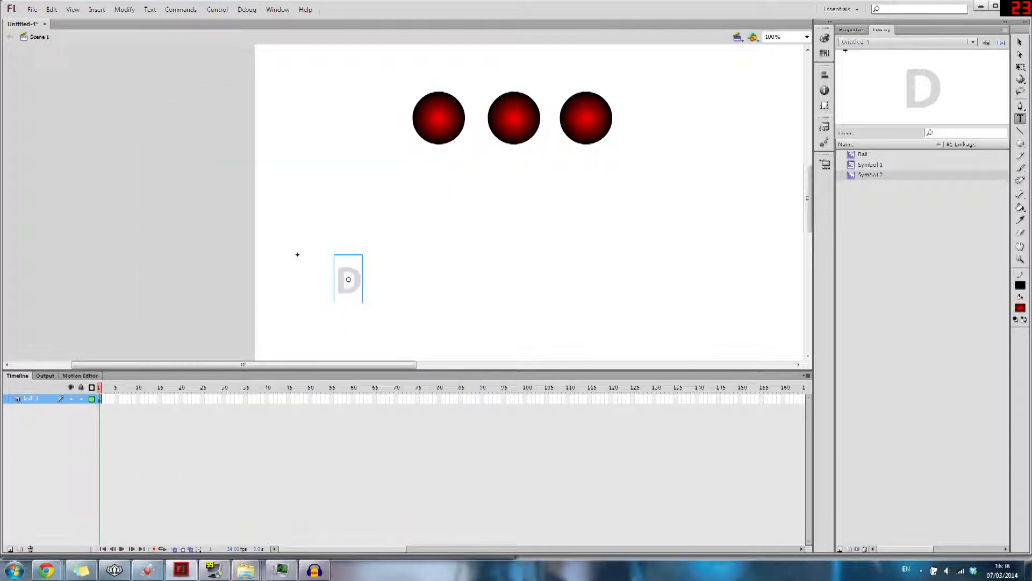